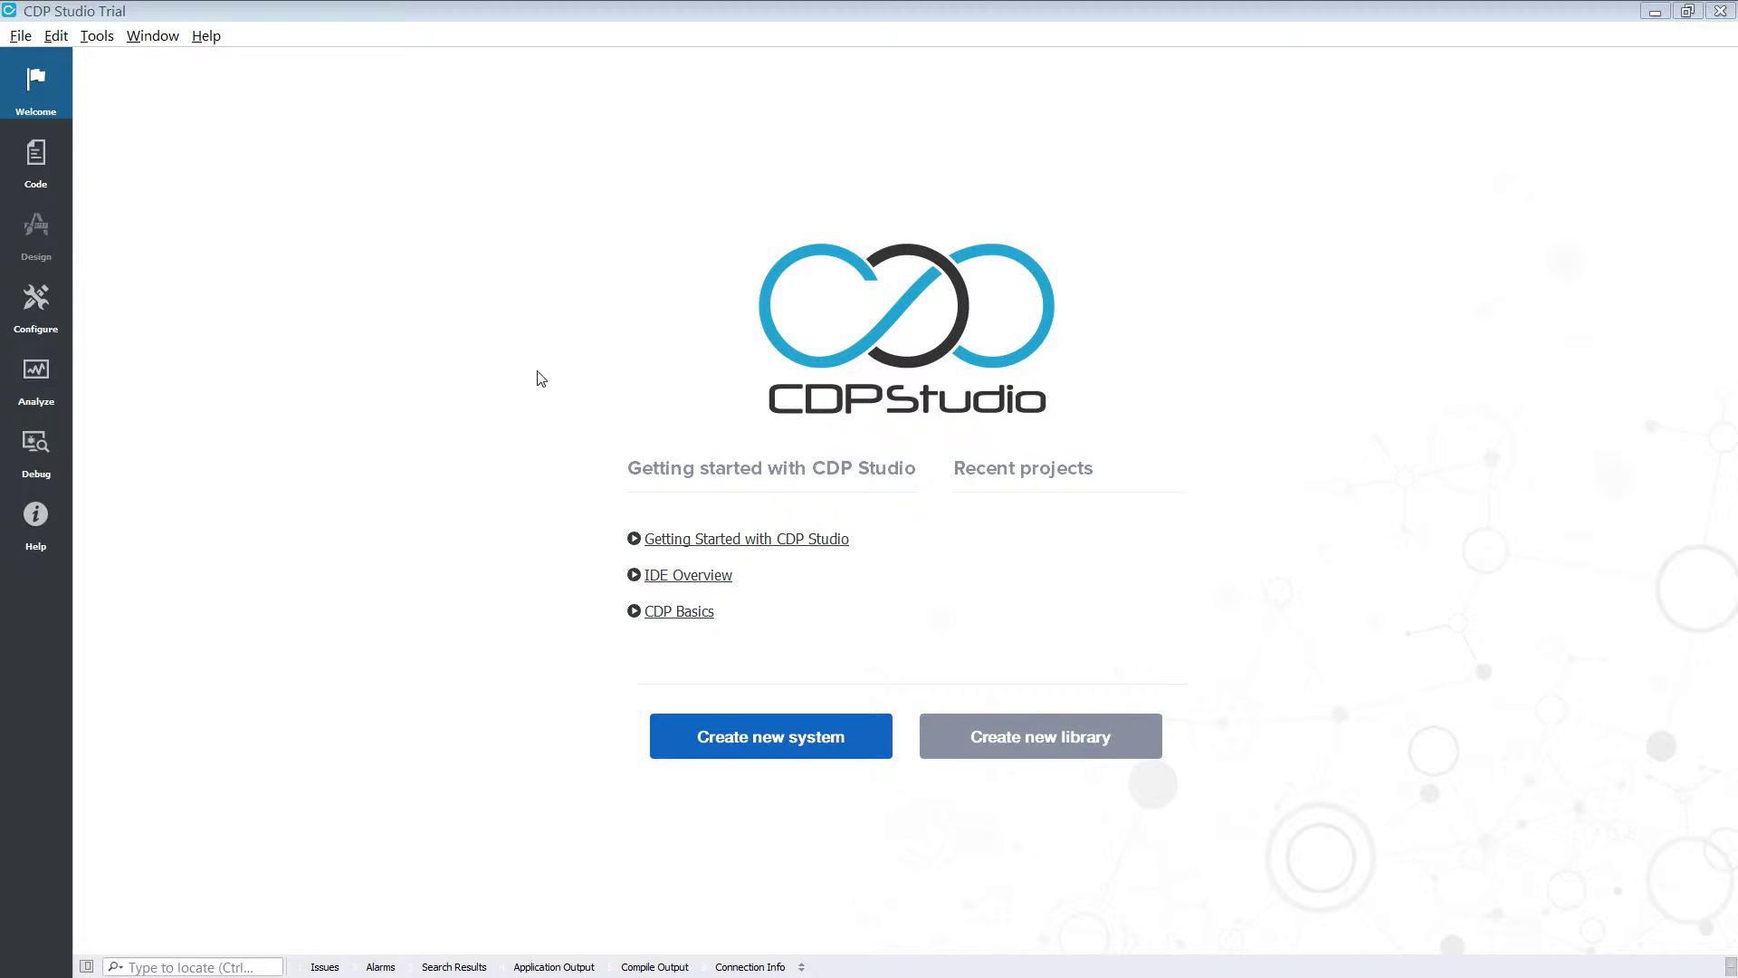
- Create the DemoSystem system with its DemoSystemApp application, then return to Welcome
{"action": "left_click", "coordinate": [704, 740]}
{"action": "type", "text": "DemoSystem"}
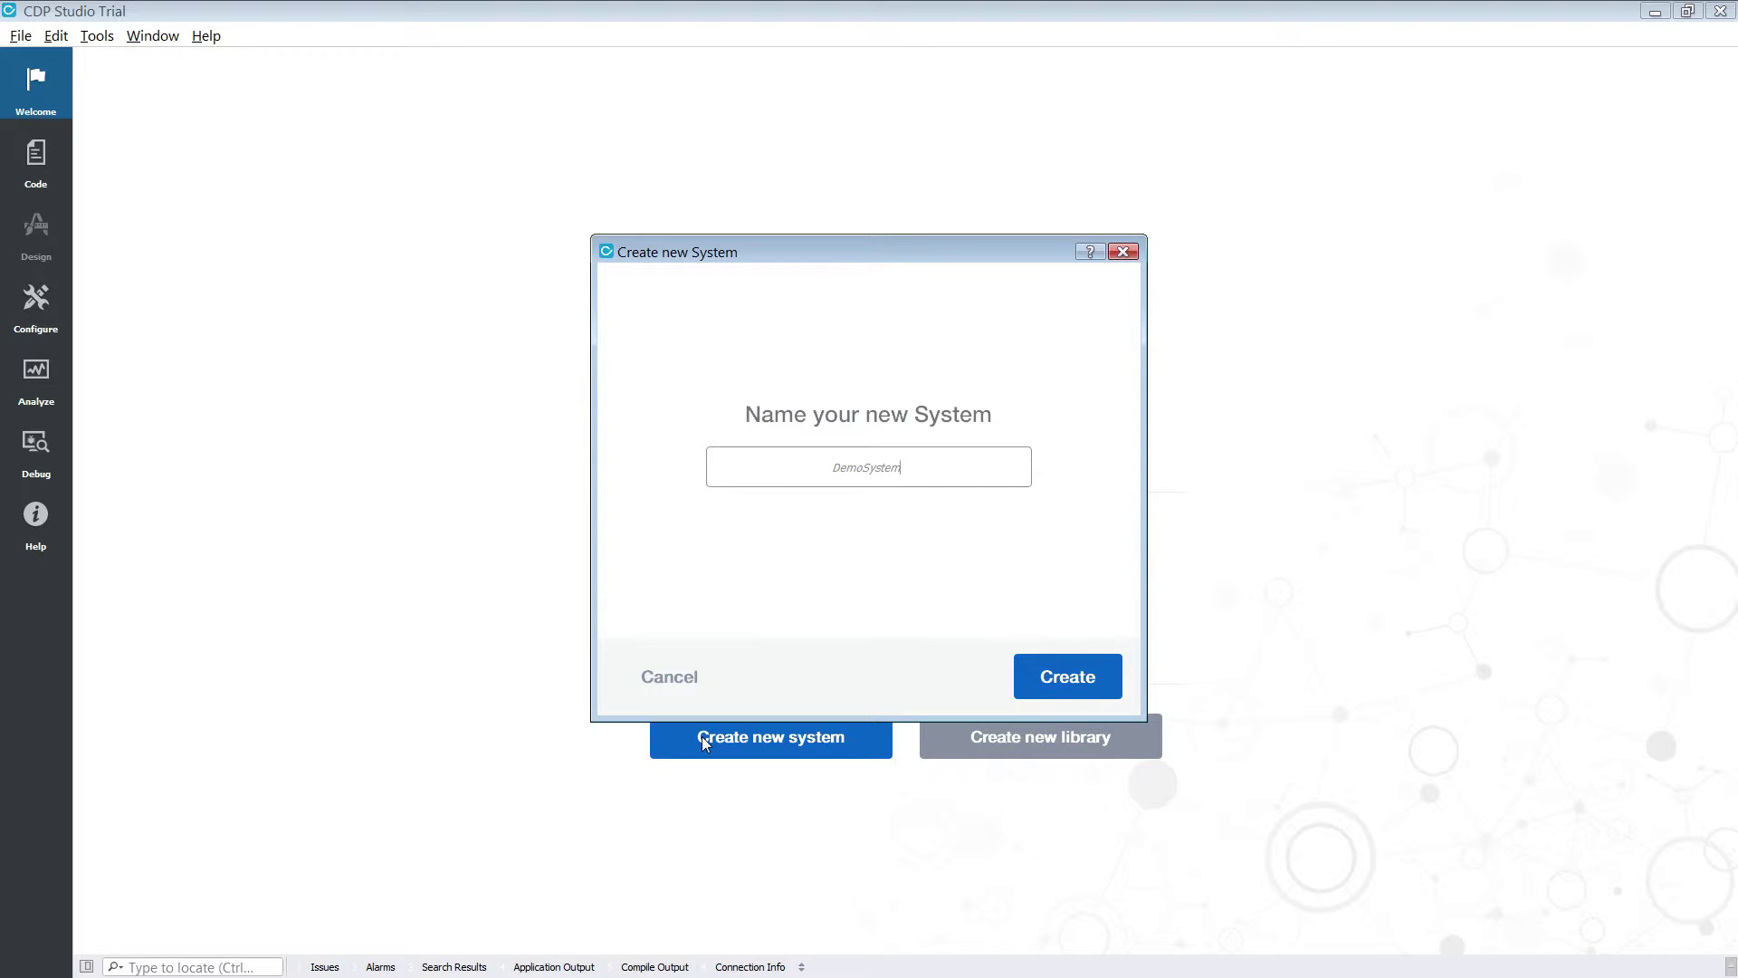
{"action": "left_click", "coordinate": [1068, 677]}
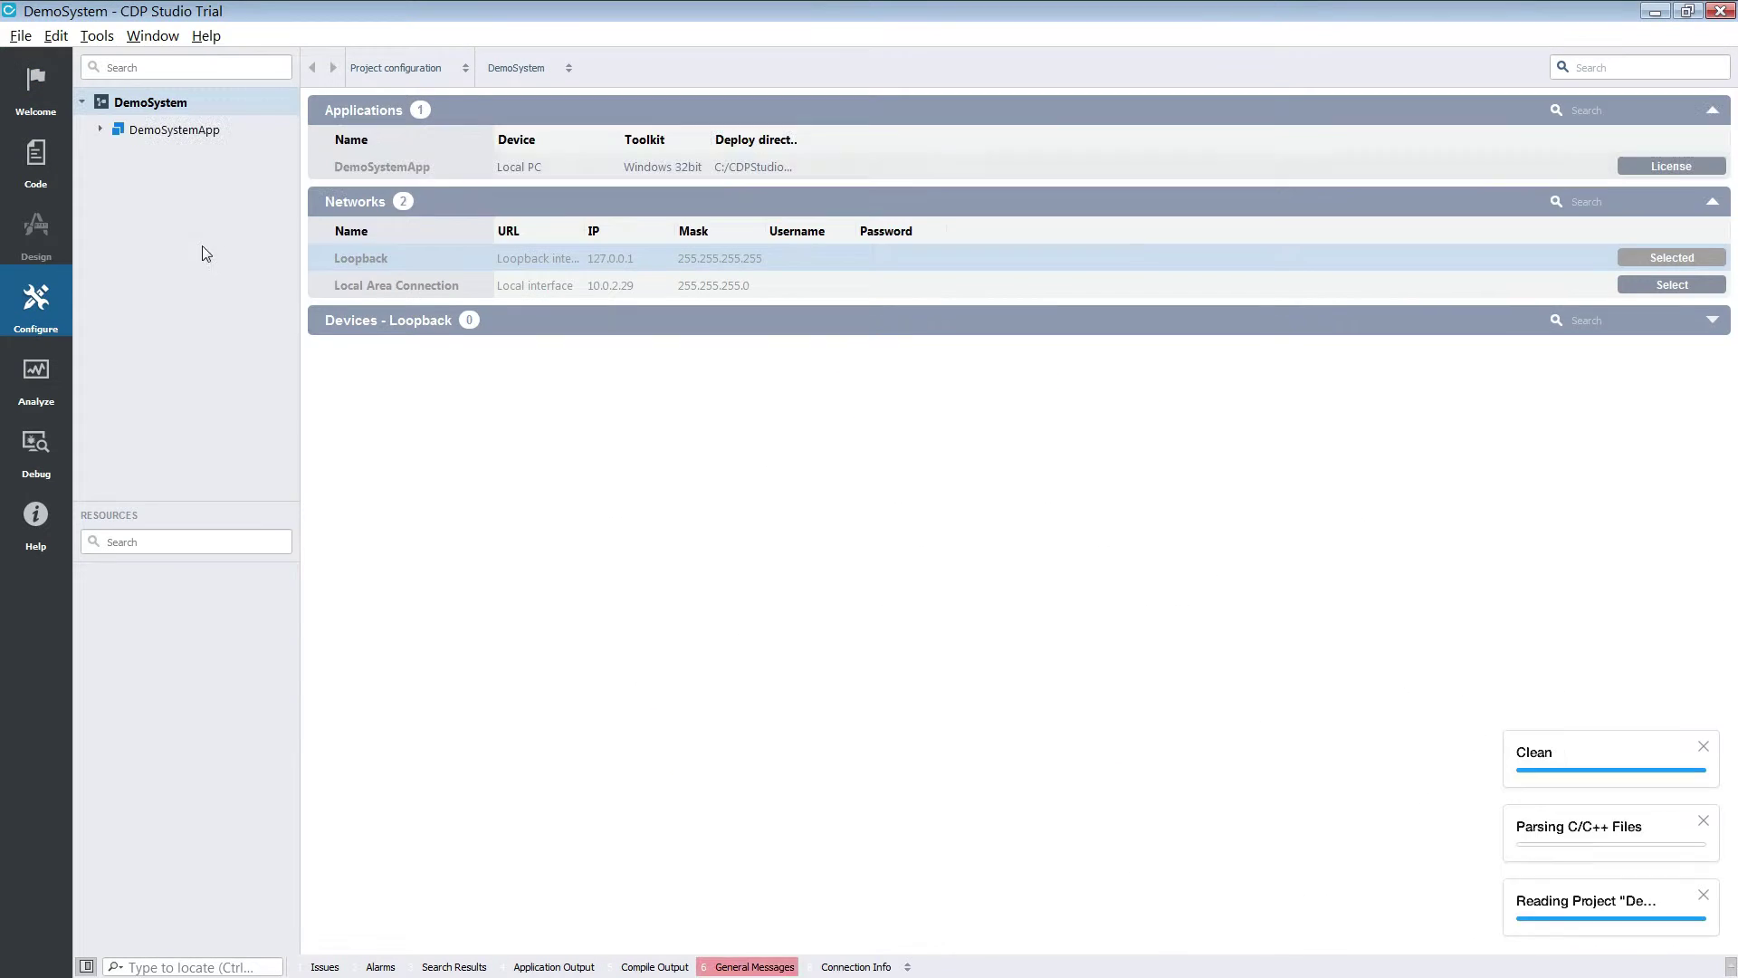
{"action": "left_click", "coordinate": [36, 90]}
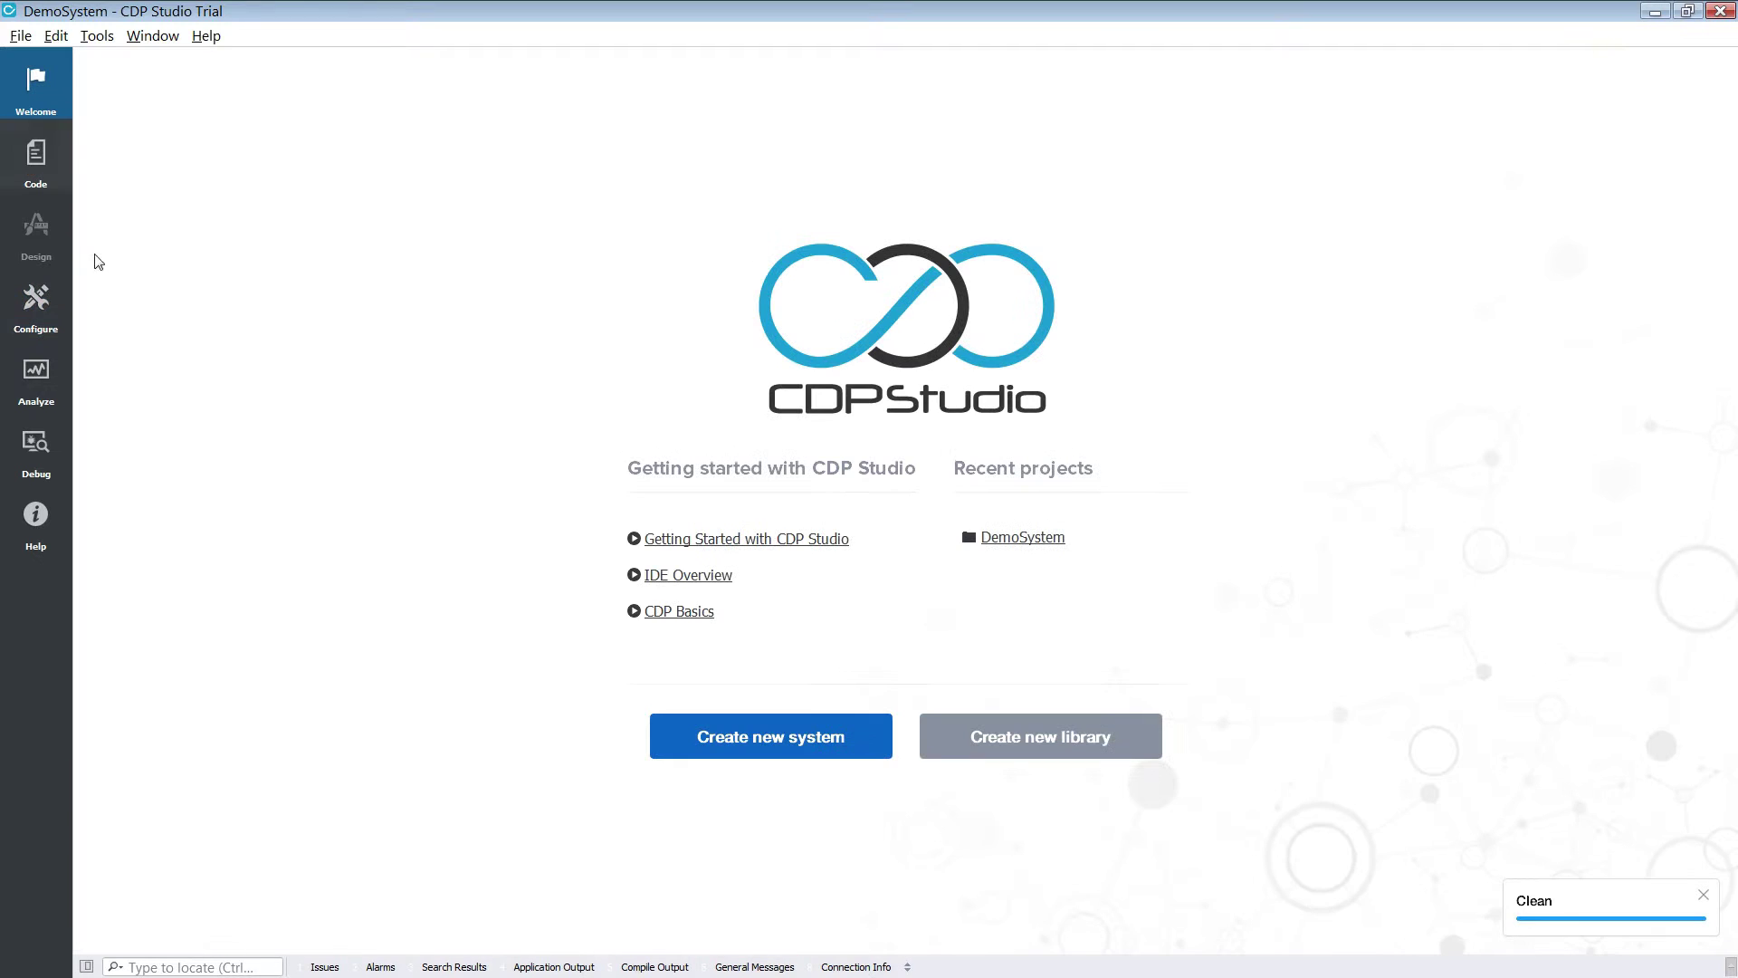
- Create a Windows 32bit library named DemoLibrary next to DemoSystem
{"action": "left_click", "coordinate": [971, 746]}
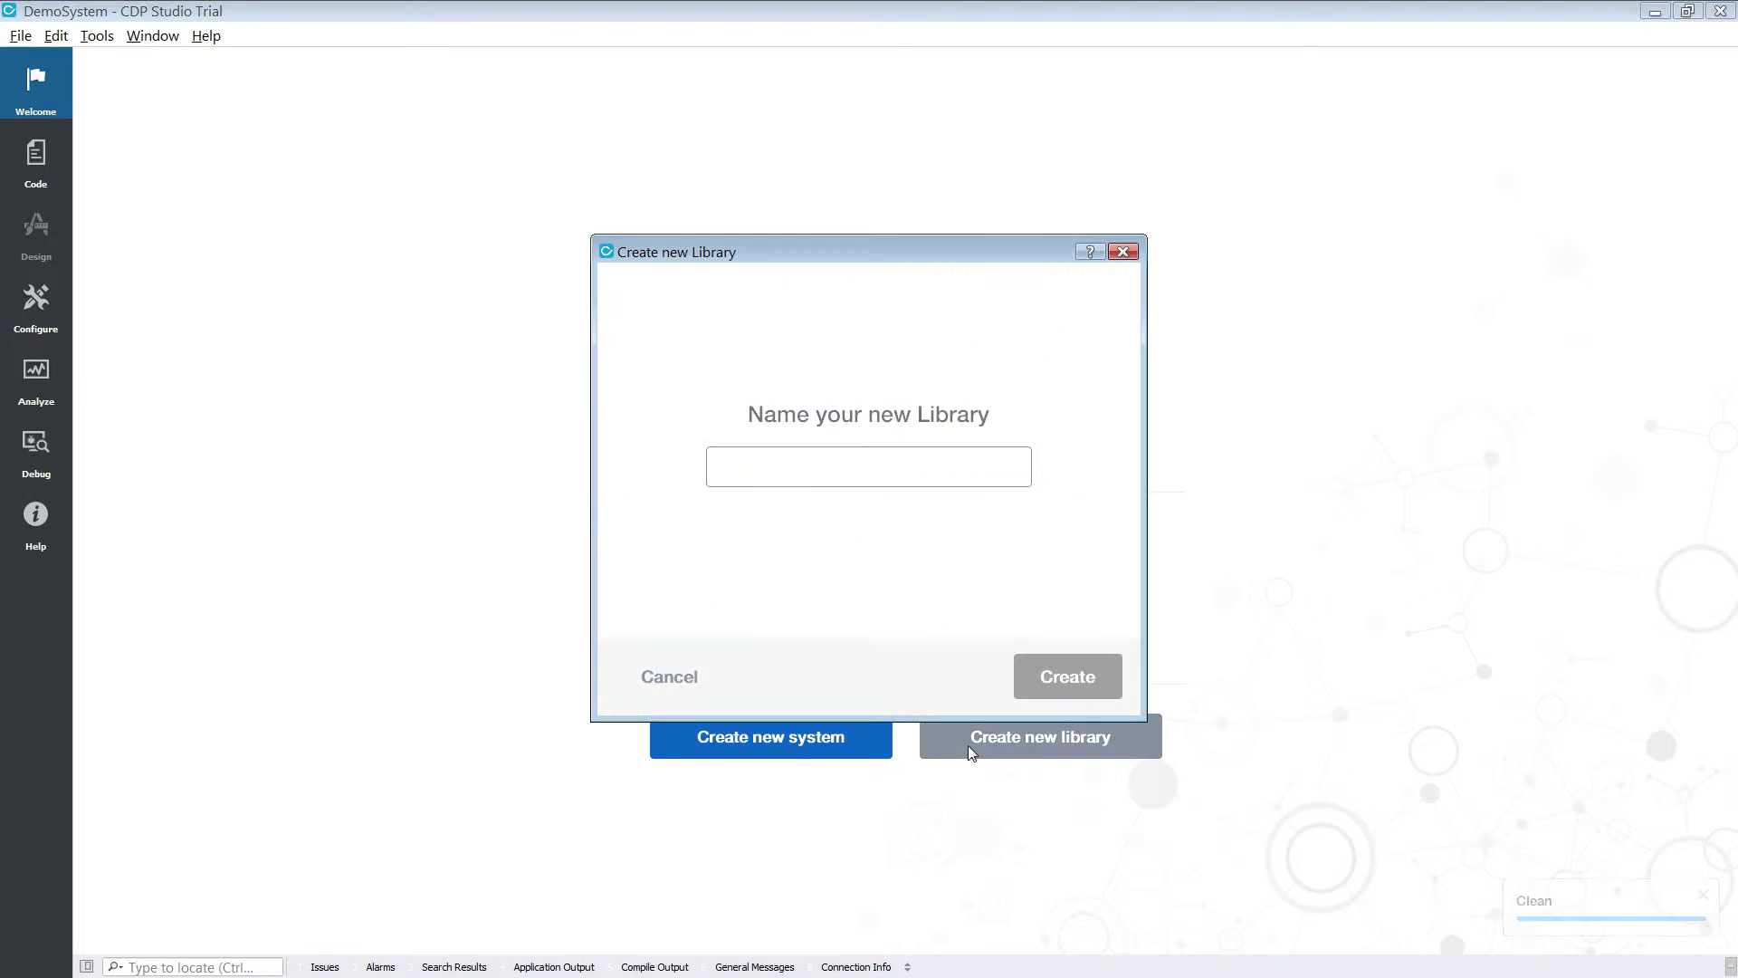
{"action": "type", "text": "DemoLibra"}
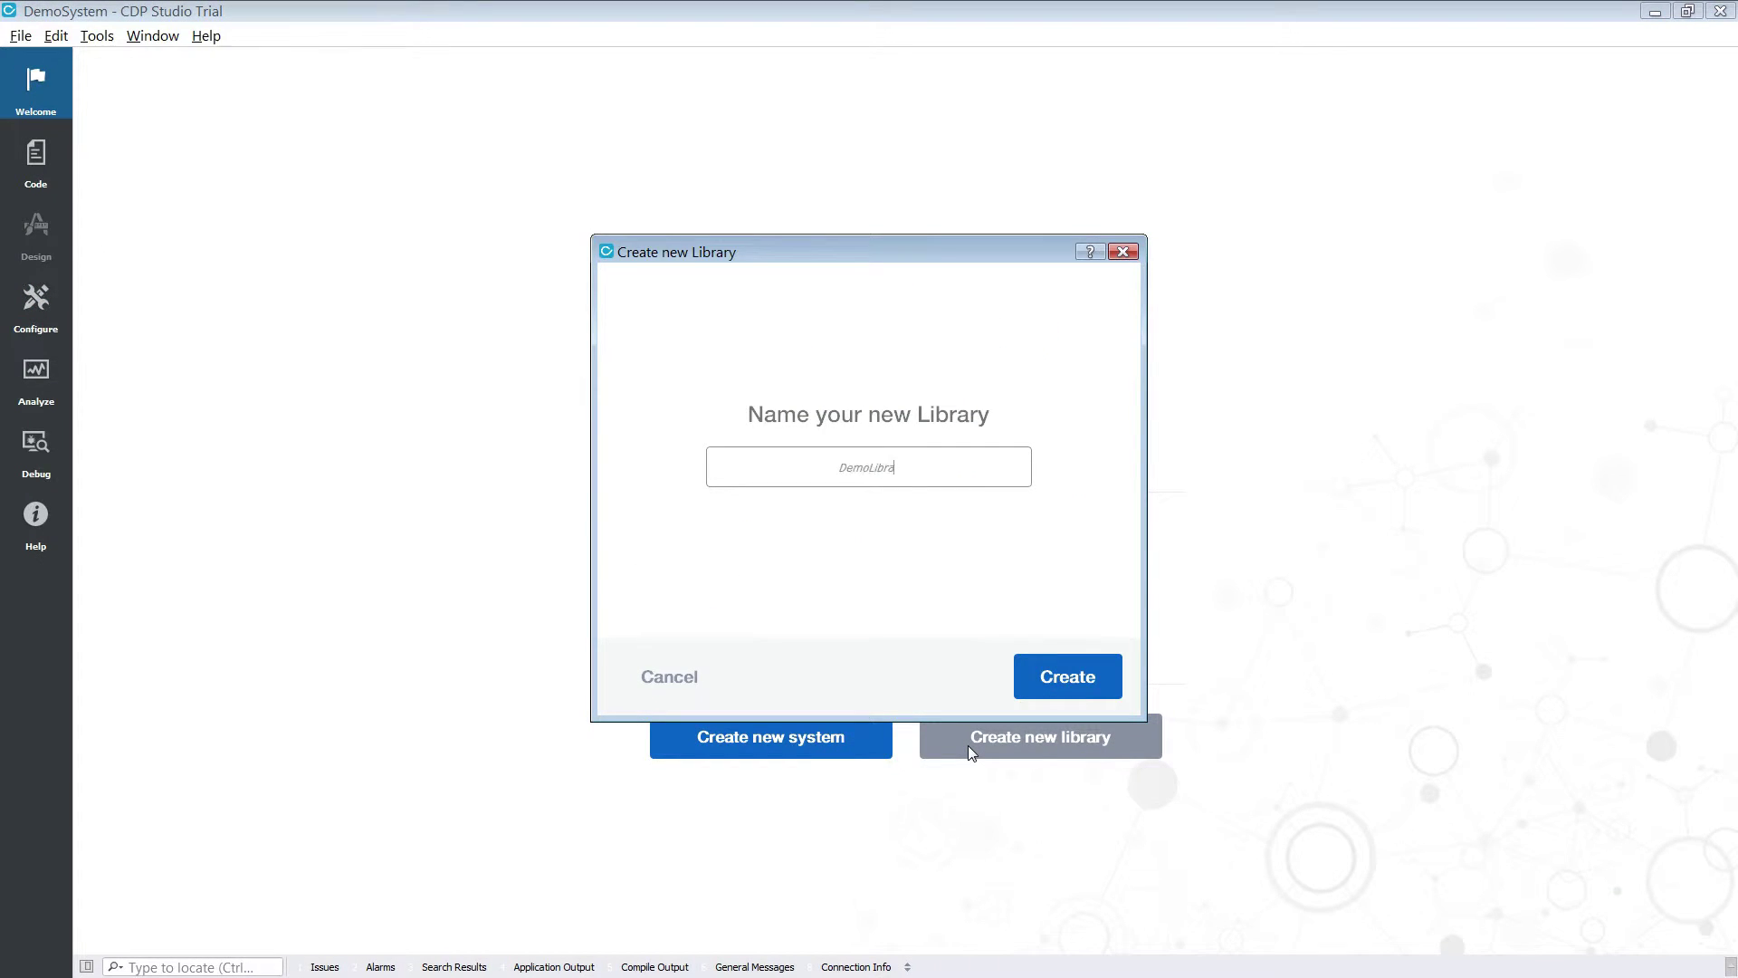
{"action": "type", "text": "ry"}
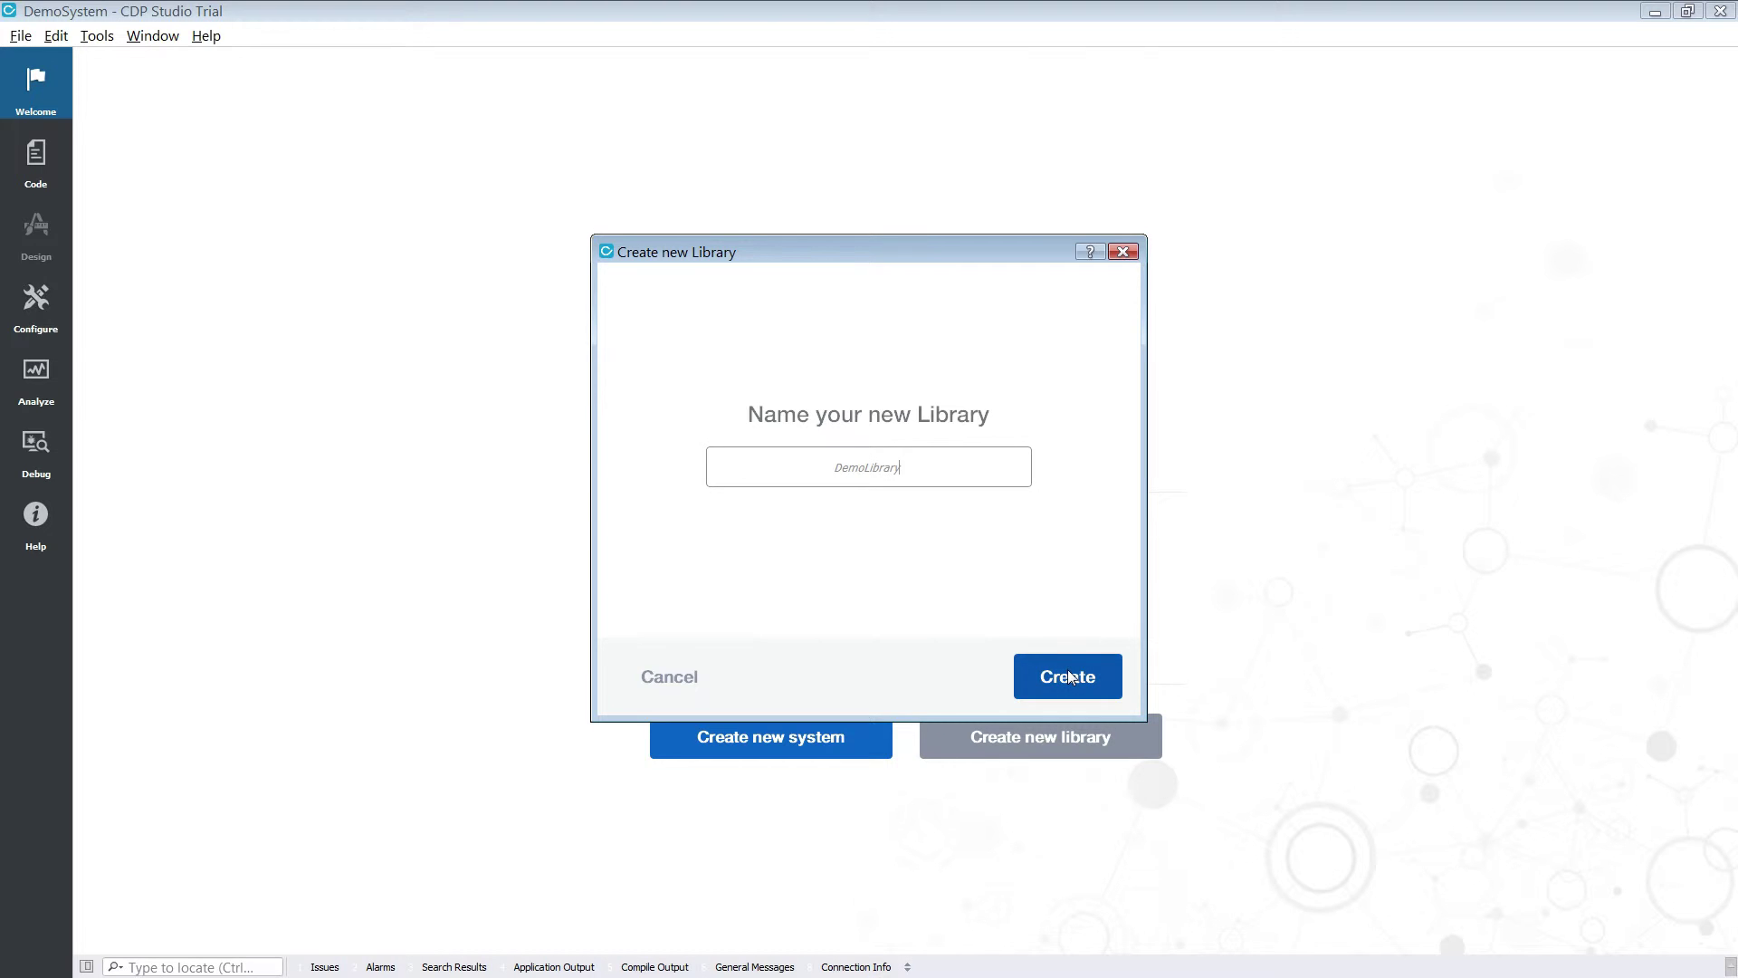
{"action": "left_click", "coordinate": [1067, 676]}
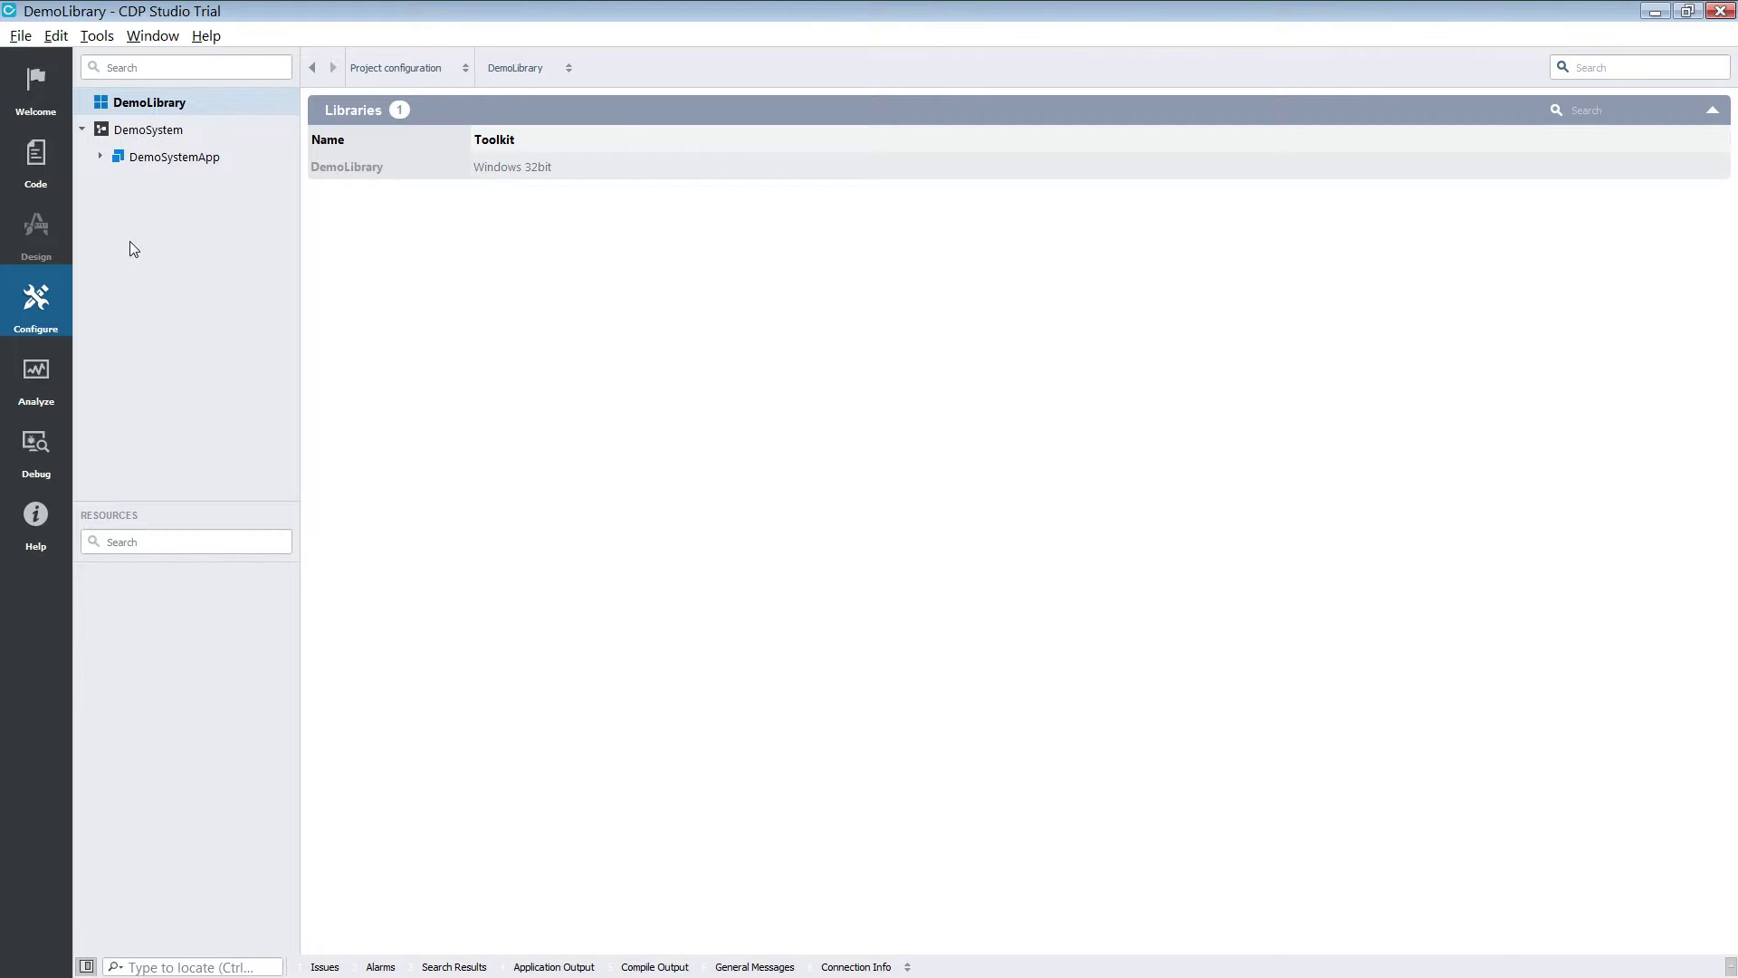
{"action": "right_click", "coordinate": [224, 101]}
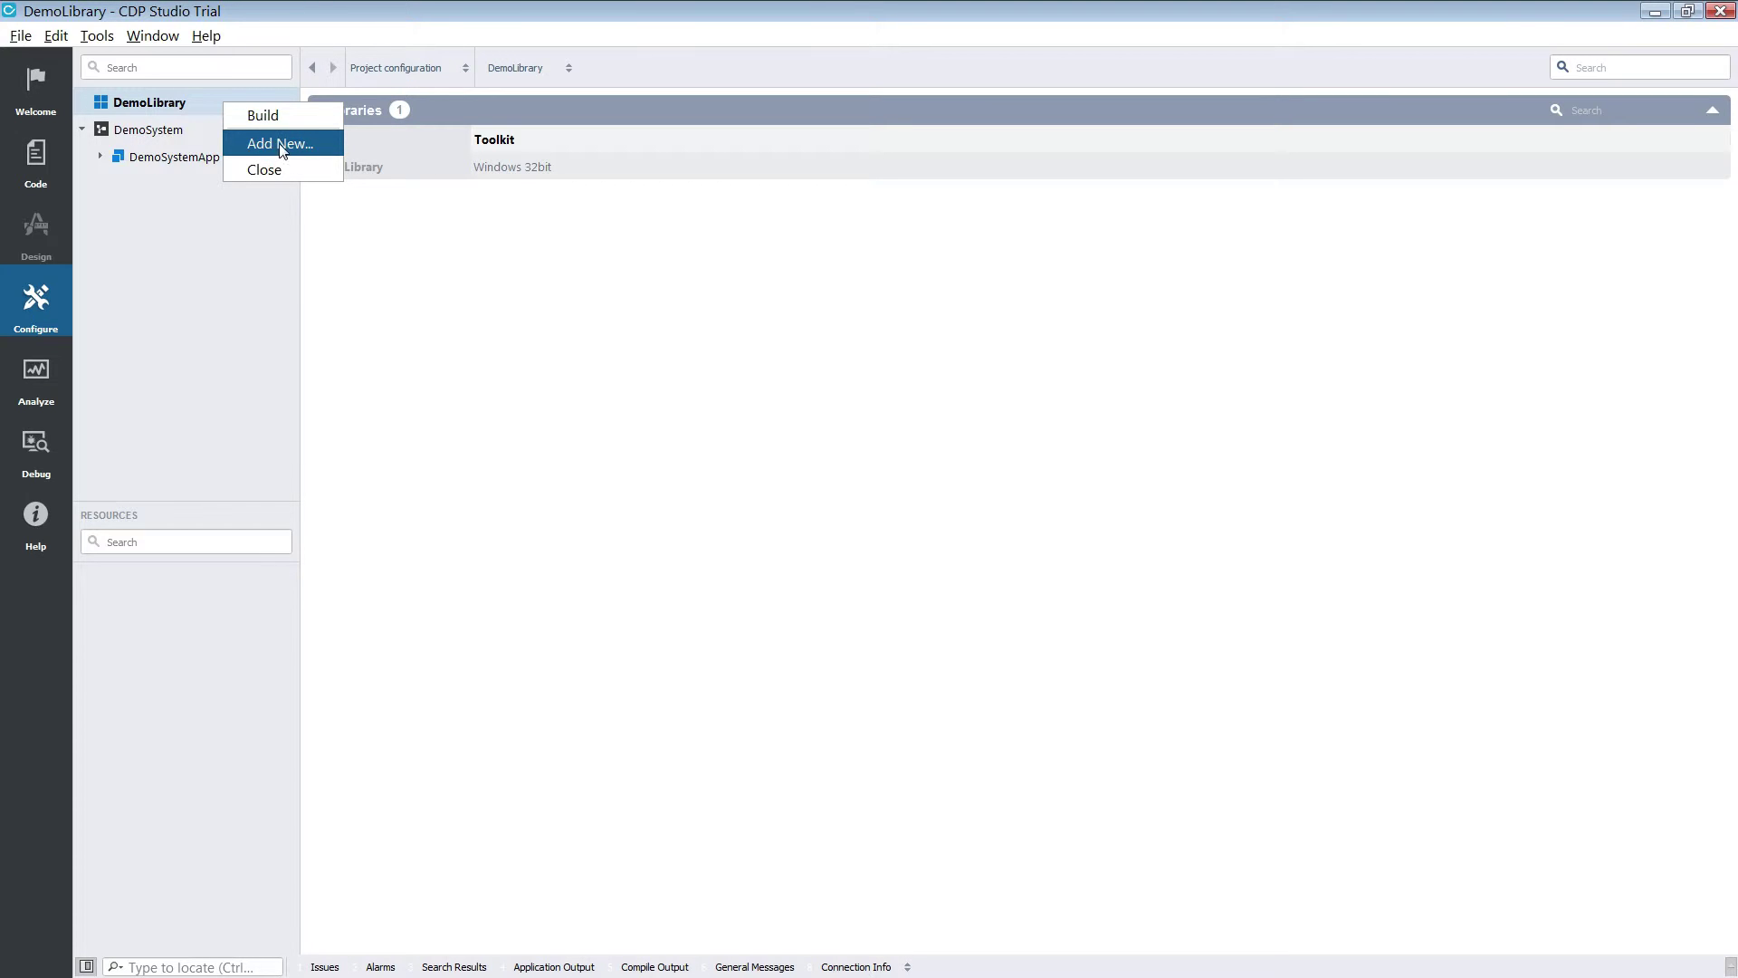
- Add a CDP Operator Model class Rectify to DemoLibrary, generating Rectify.cpp and Rectify.h
{"action": "left_click", "coordinate": [318, 150]}
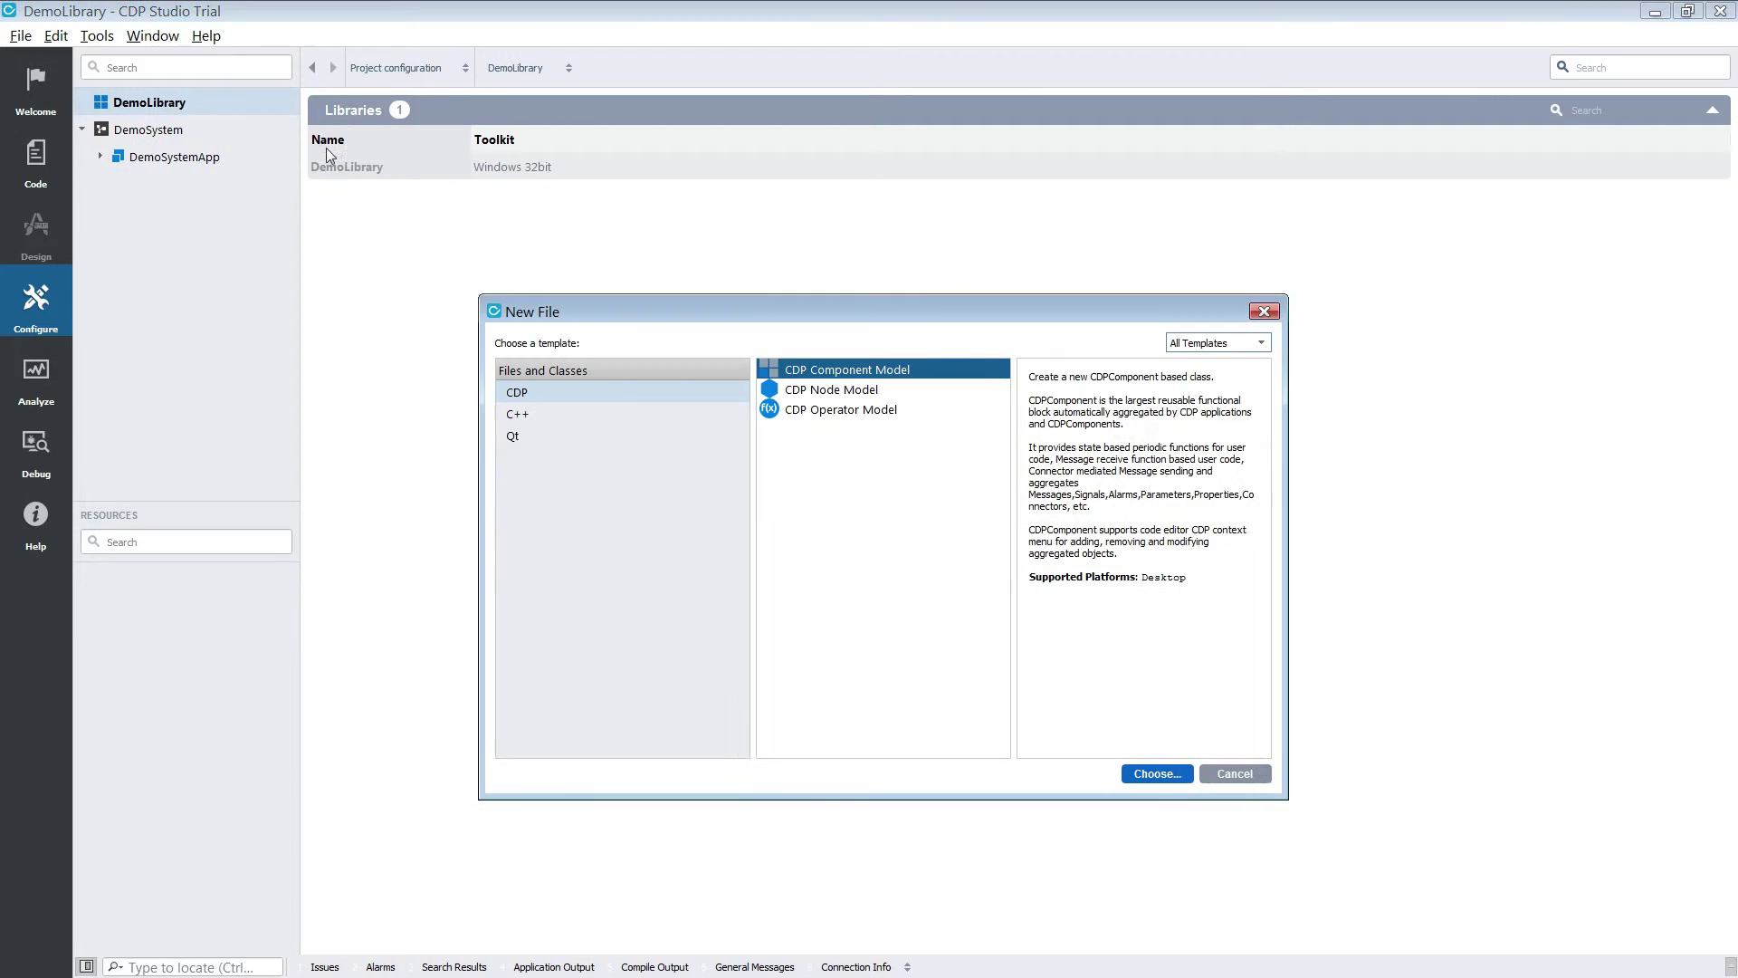
{"action": "left_click", "coordinate": [823, 410]}
{"action": "left_click", "coordinate": [1156, 773]}
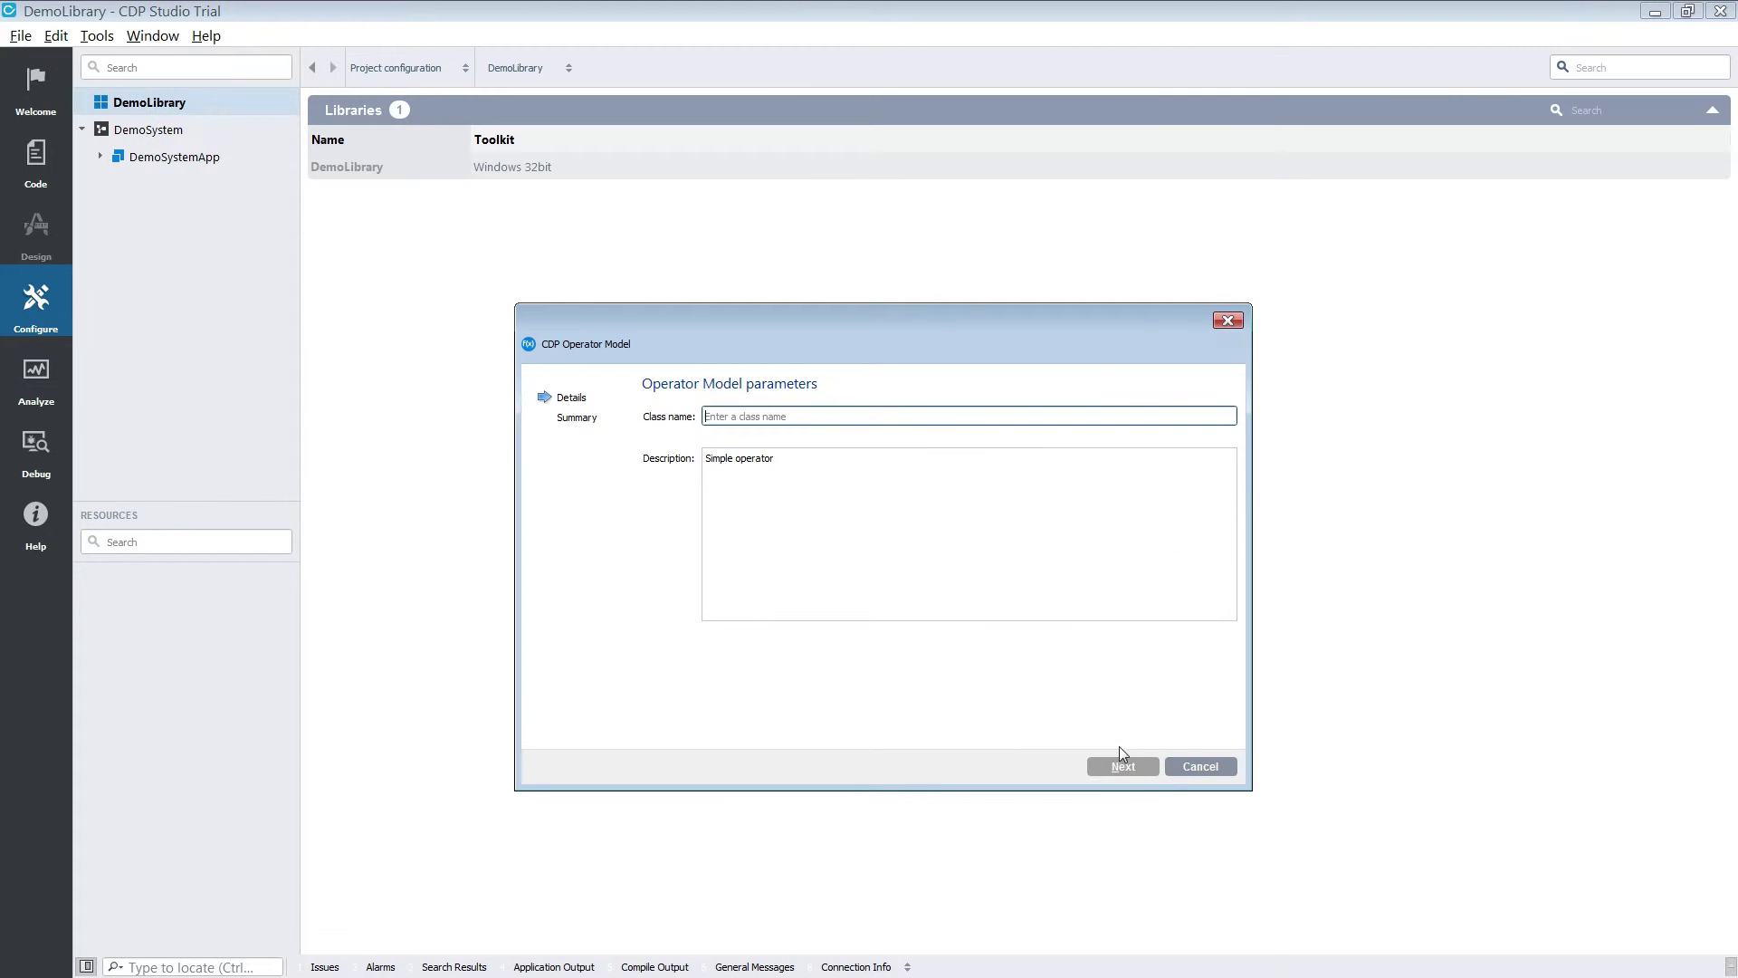
{"action": "type", "text": "Rectify"}
{"action": "key", "text": "Return"}
{"action": "key", "text": "Return"}
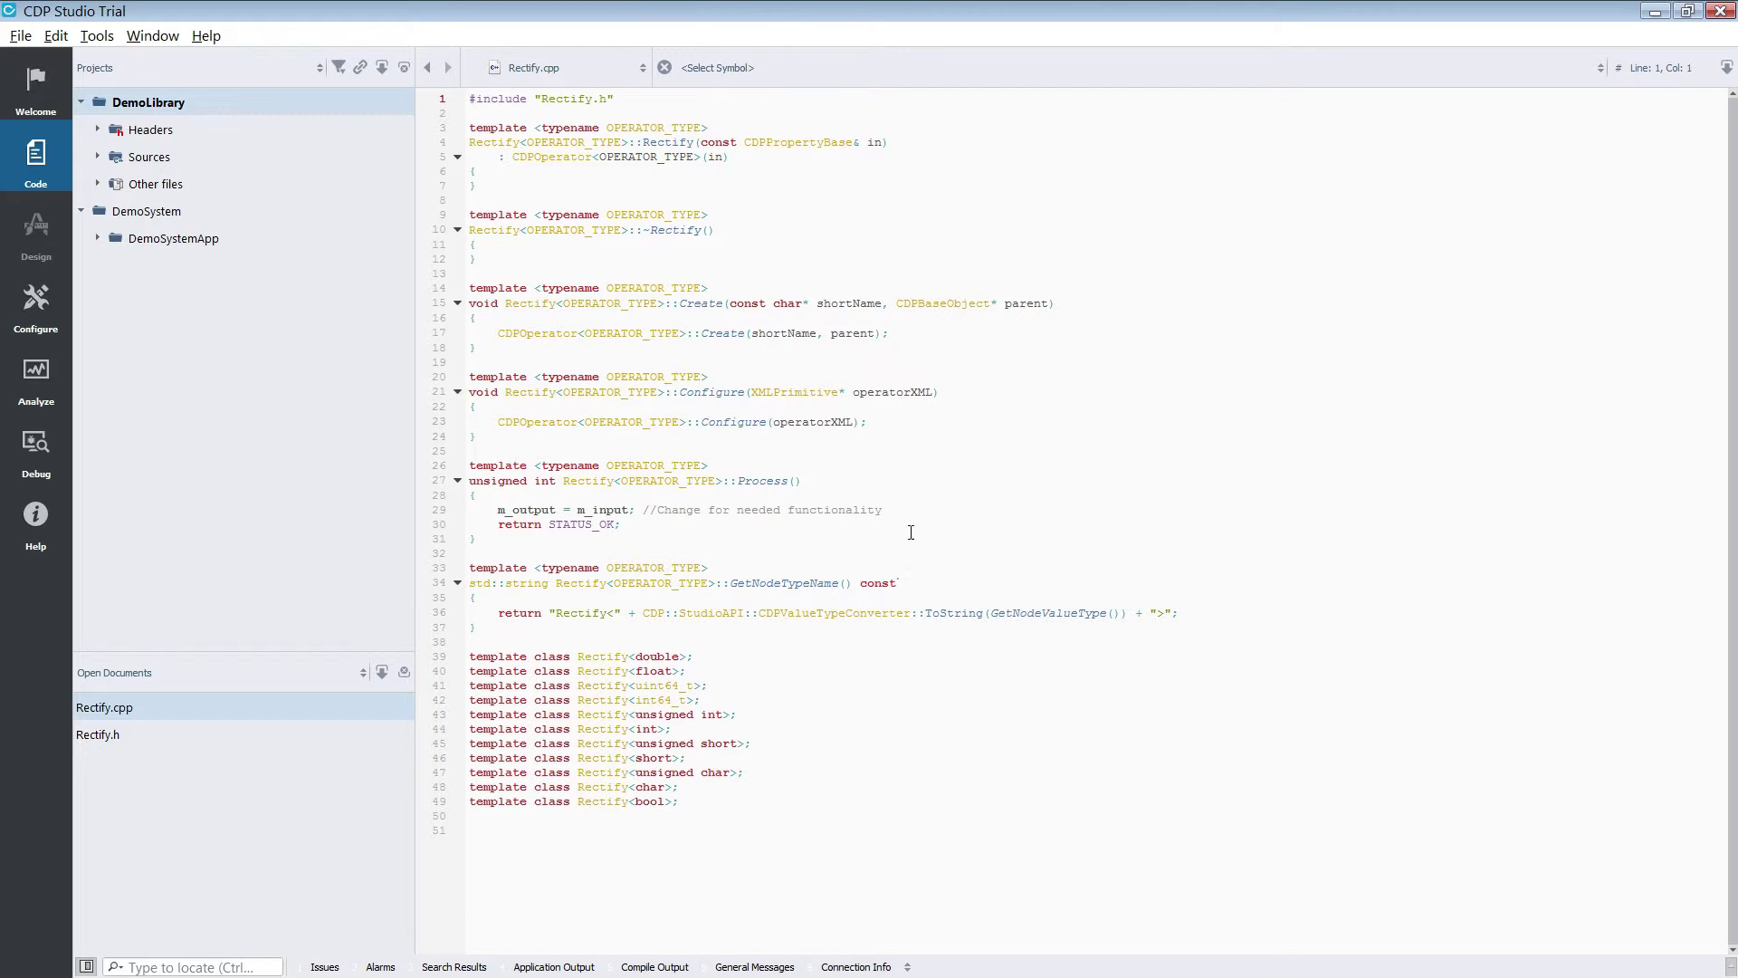
- Replace Process()'s placeholder with a cast of m_input, an if(input<0) negation, and m_output = input
{"action": "left_click_drag", "start_coordinate": [884, 512], "coordinate": [499, 510]}
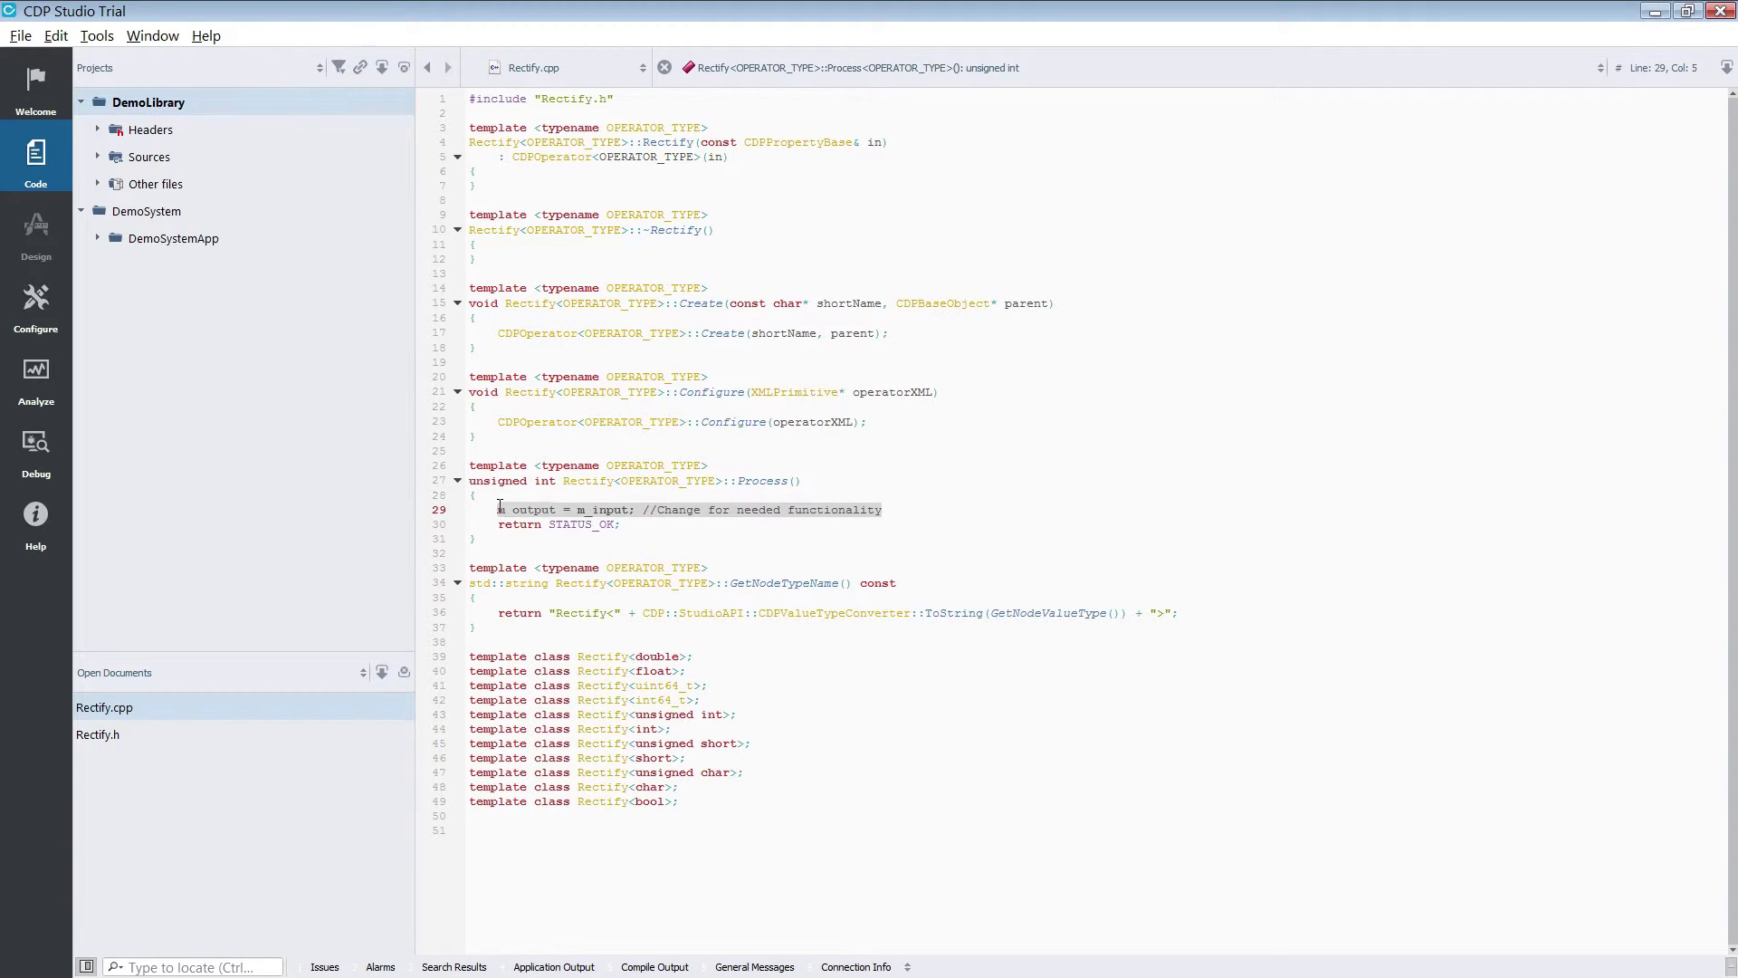
{"action": "mouse_move", "coordinate": [516, 510]}
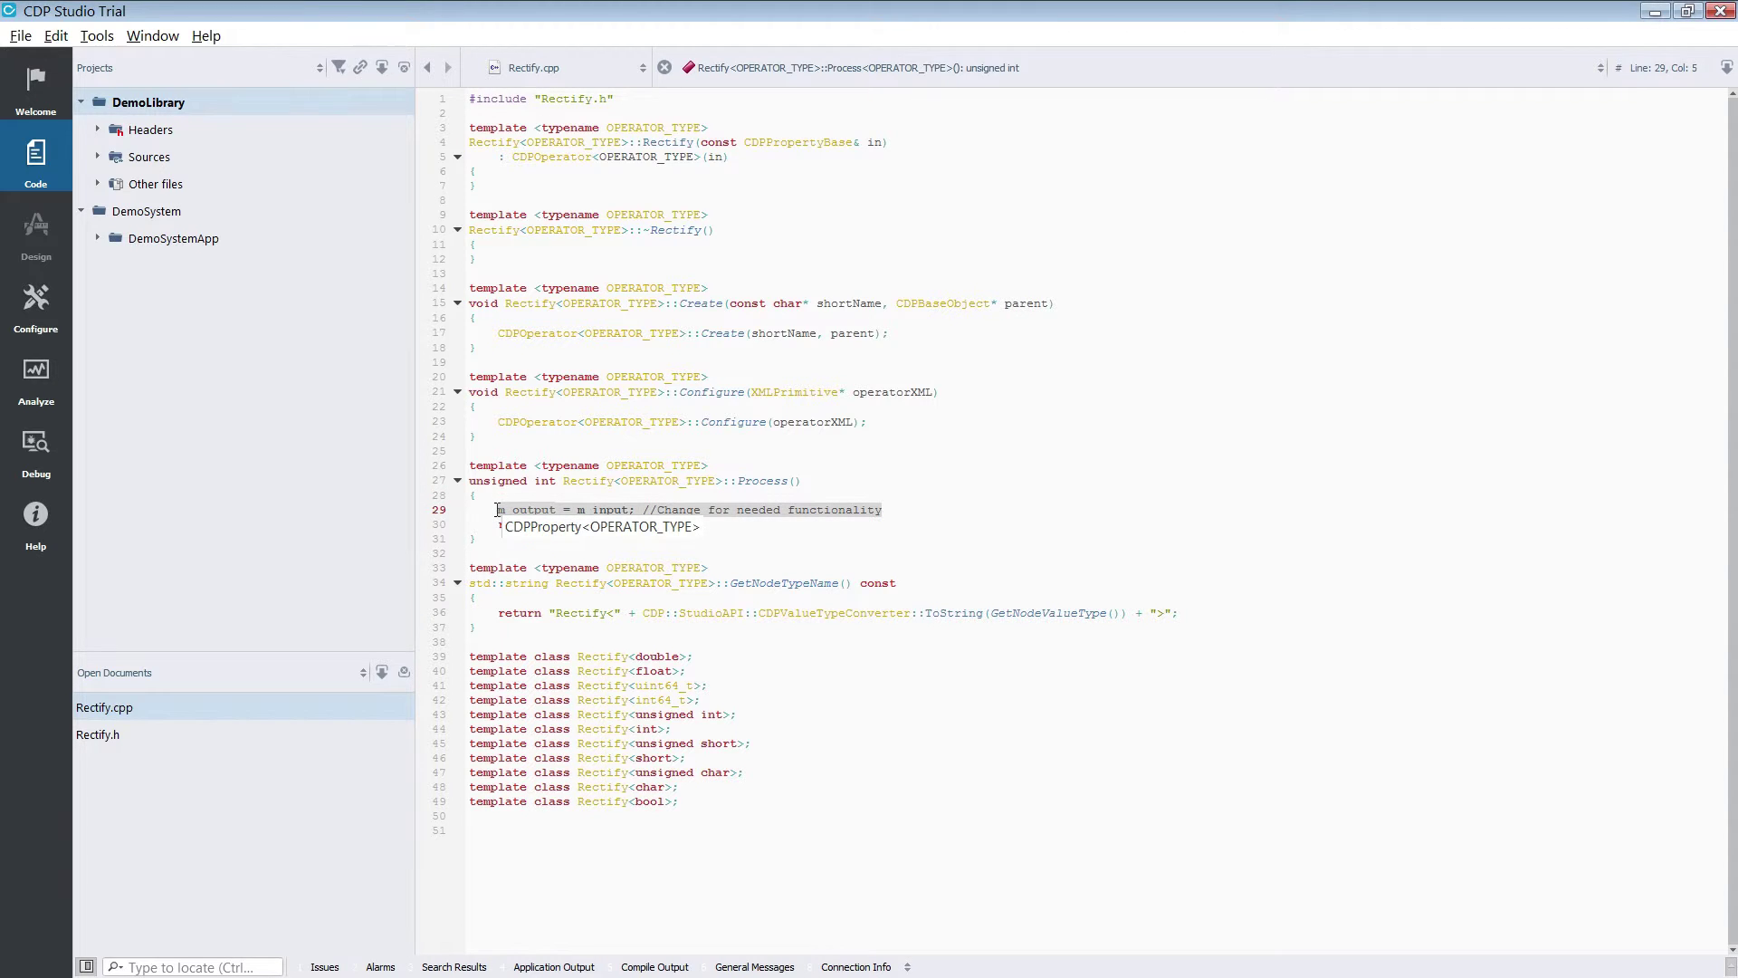
{"action": "type", "text": "OPERATOR_TYPE input = static_cast<OPE"}
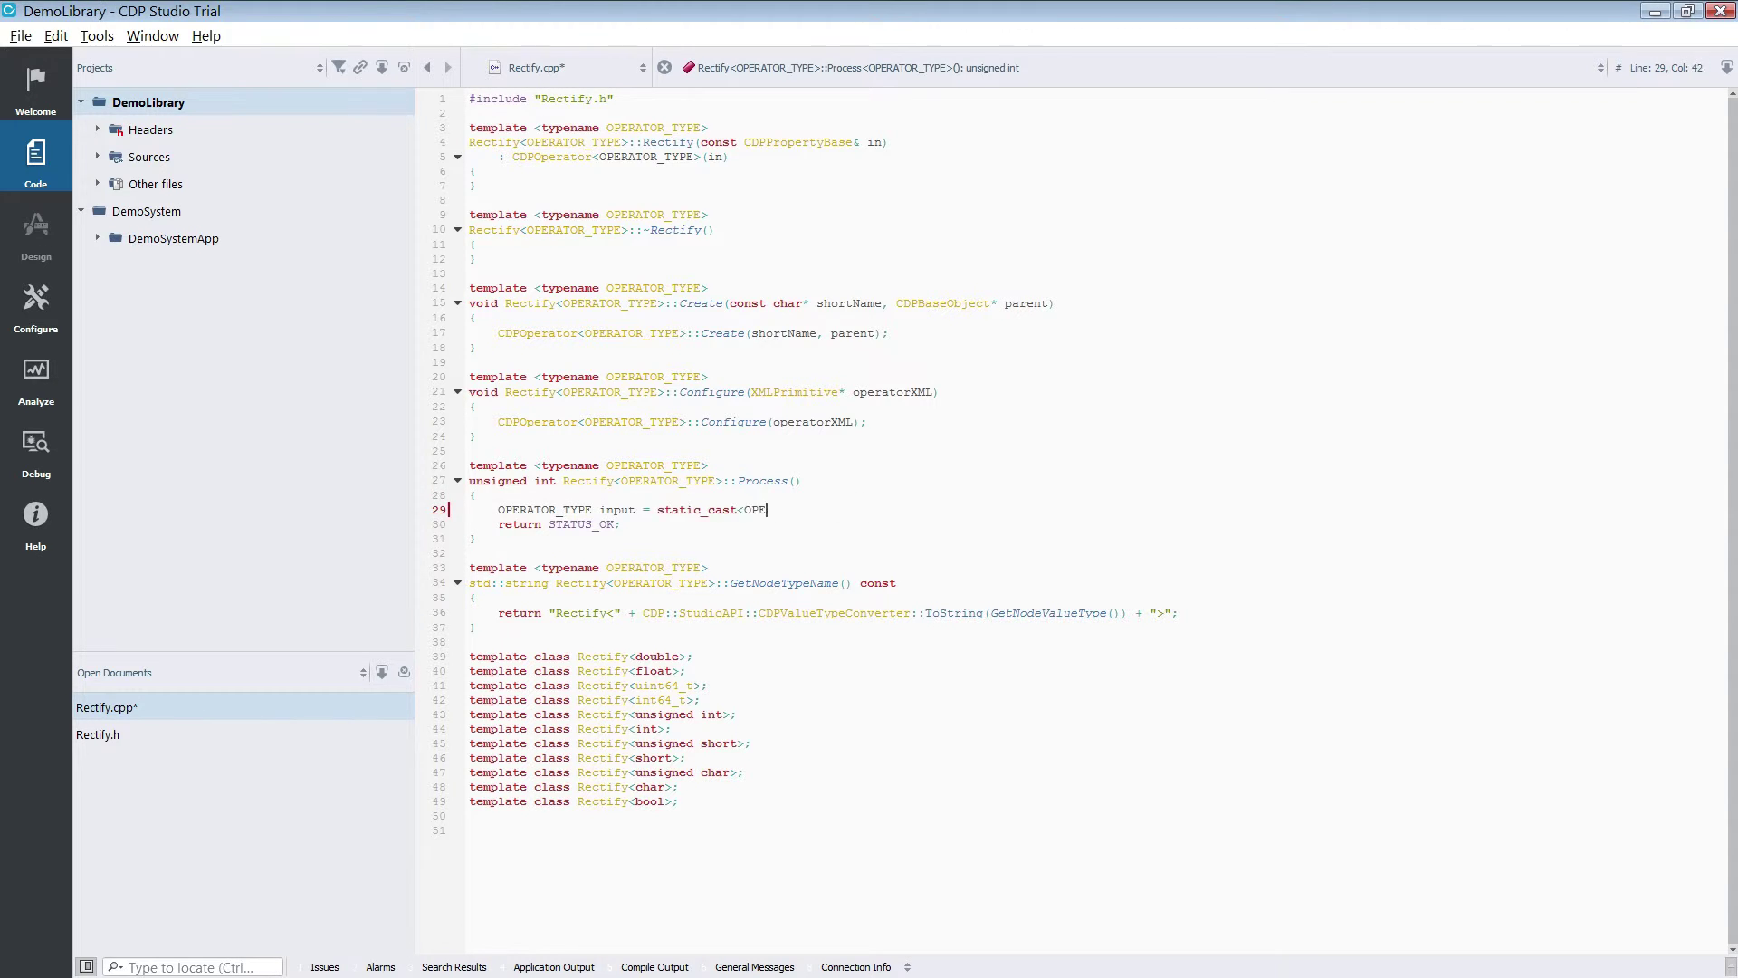
{"action": "type", "text": "RATOR_TYPE>(m_input);"}
{"action": "key", "text": "Return"}
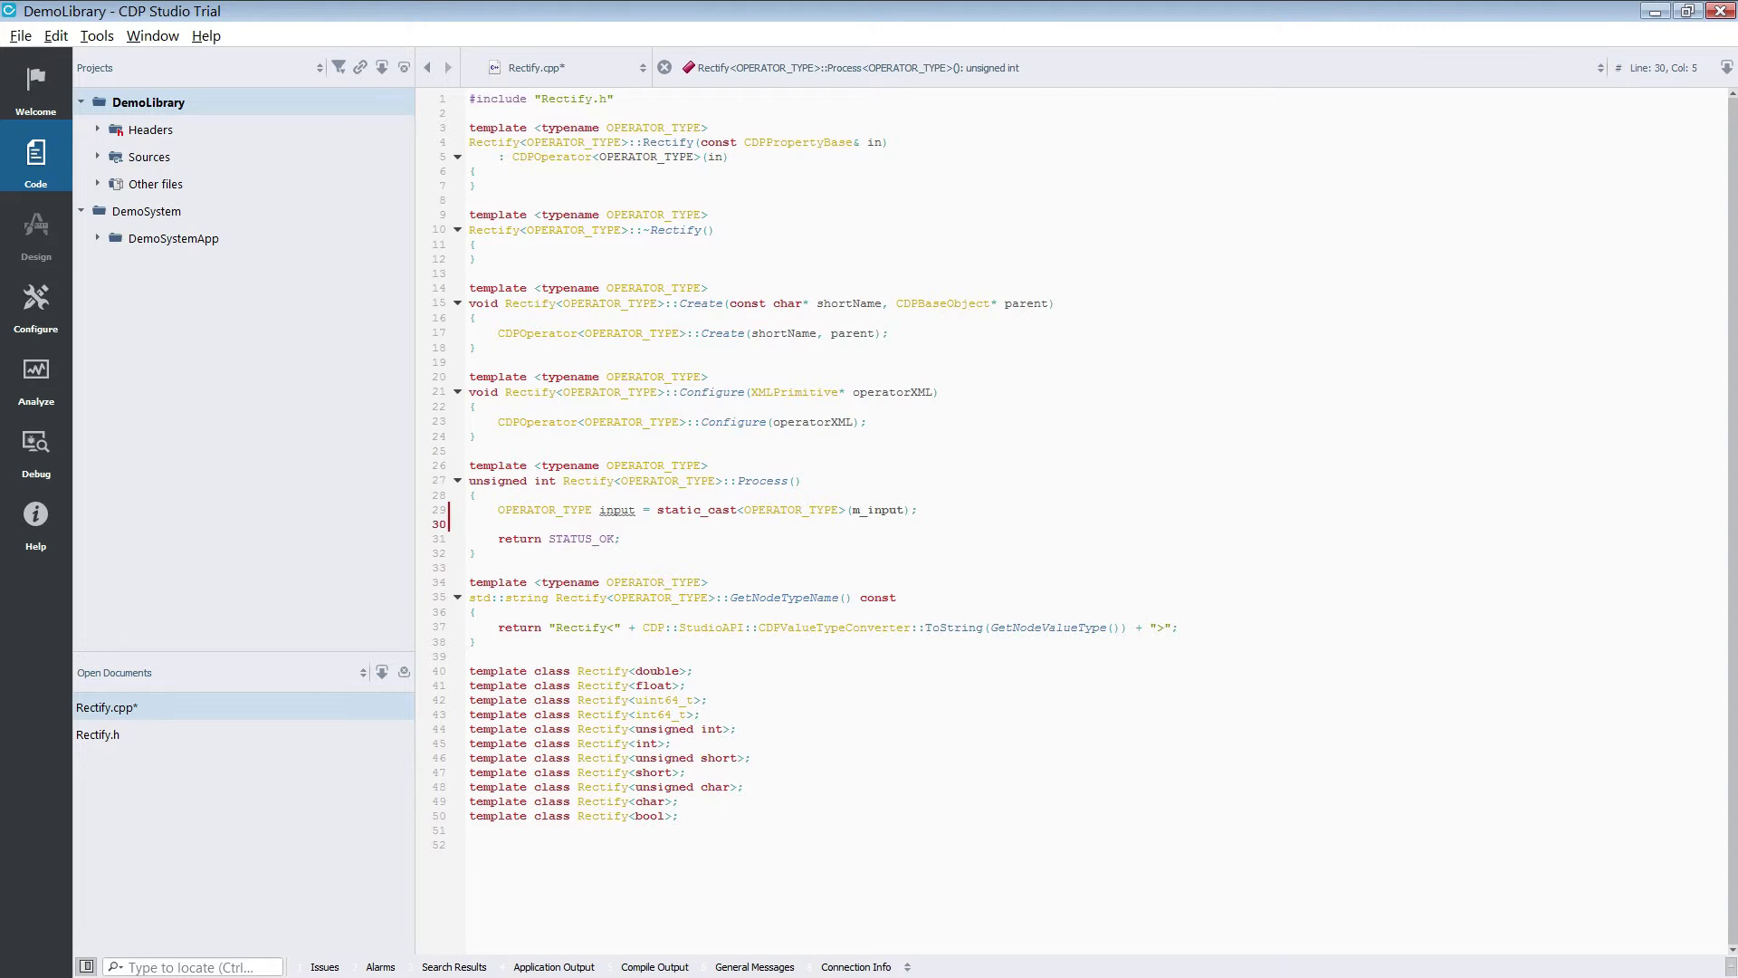
{"action": "type", "text": "if(input<0)"}
{"action": "key", "text": "Return"}
{"action": "type", "text": "input = -input;"}
{"action": "key", "text": "Return"}
{"action": "key", "text": "Return"}
{"action": "type", "text": "m_output = input;"}
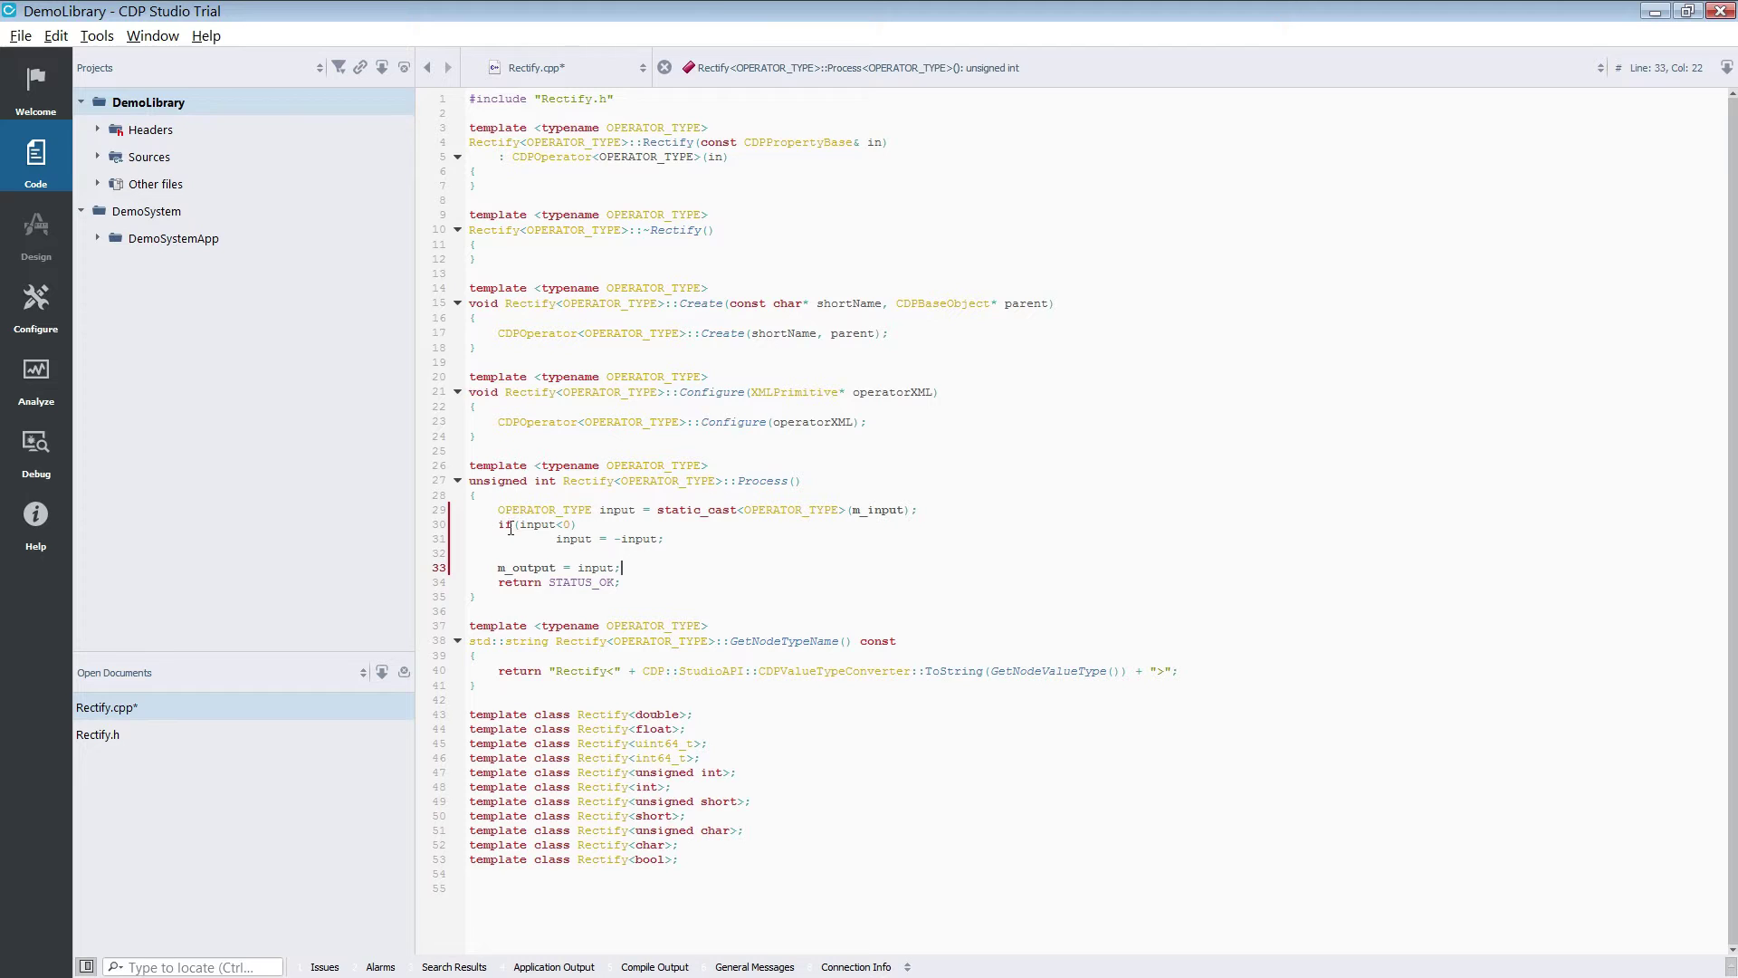
{"action": "left_click", "coordinate": [530, 539]}
- Fix the negation line's indentation, then save Rectify.cpp and build DemoLibrary
{"action": "key", "text": "BackSpace"}
{"action": "right_click", "coordinate": [149, 101]}
{"action": "left_click", "coordinate": [204, 121]}
{"action": "left_click", "coordinate": [889, 629]}
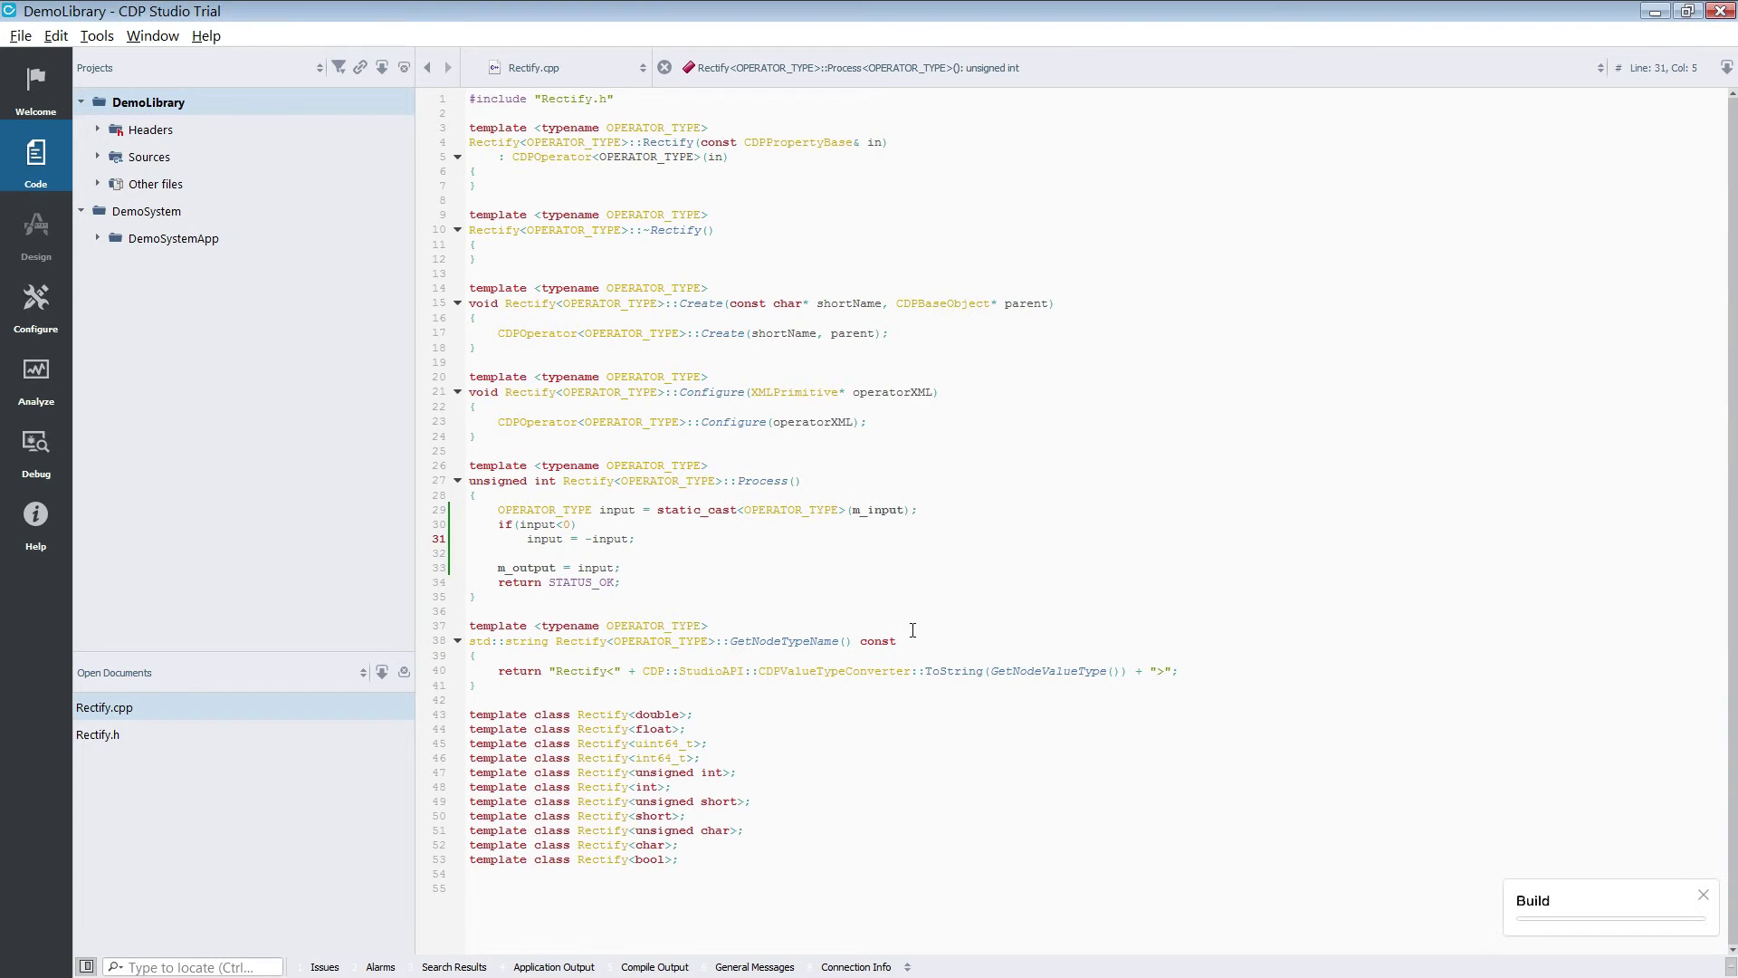
- Add a second Sine component, Sine1, to DemoSystemApp and select Sine
{"action": "left_click", "coordinate": [36, 310]}
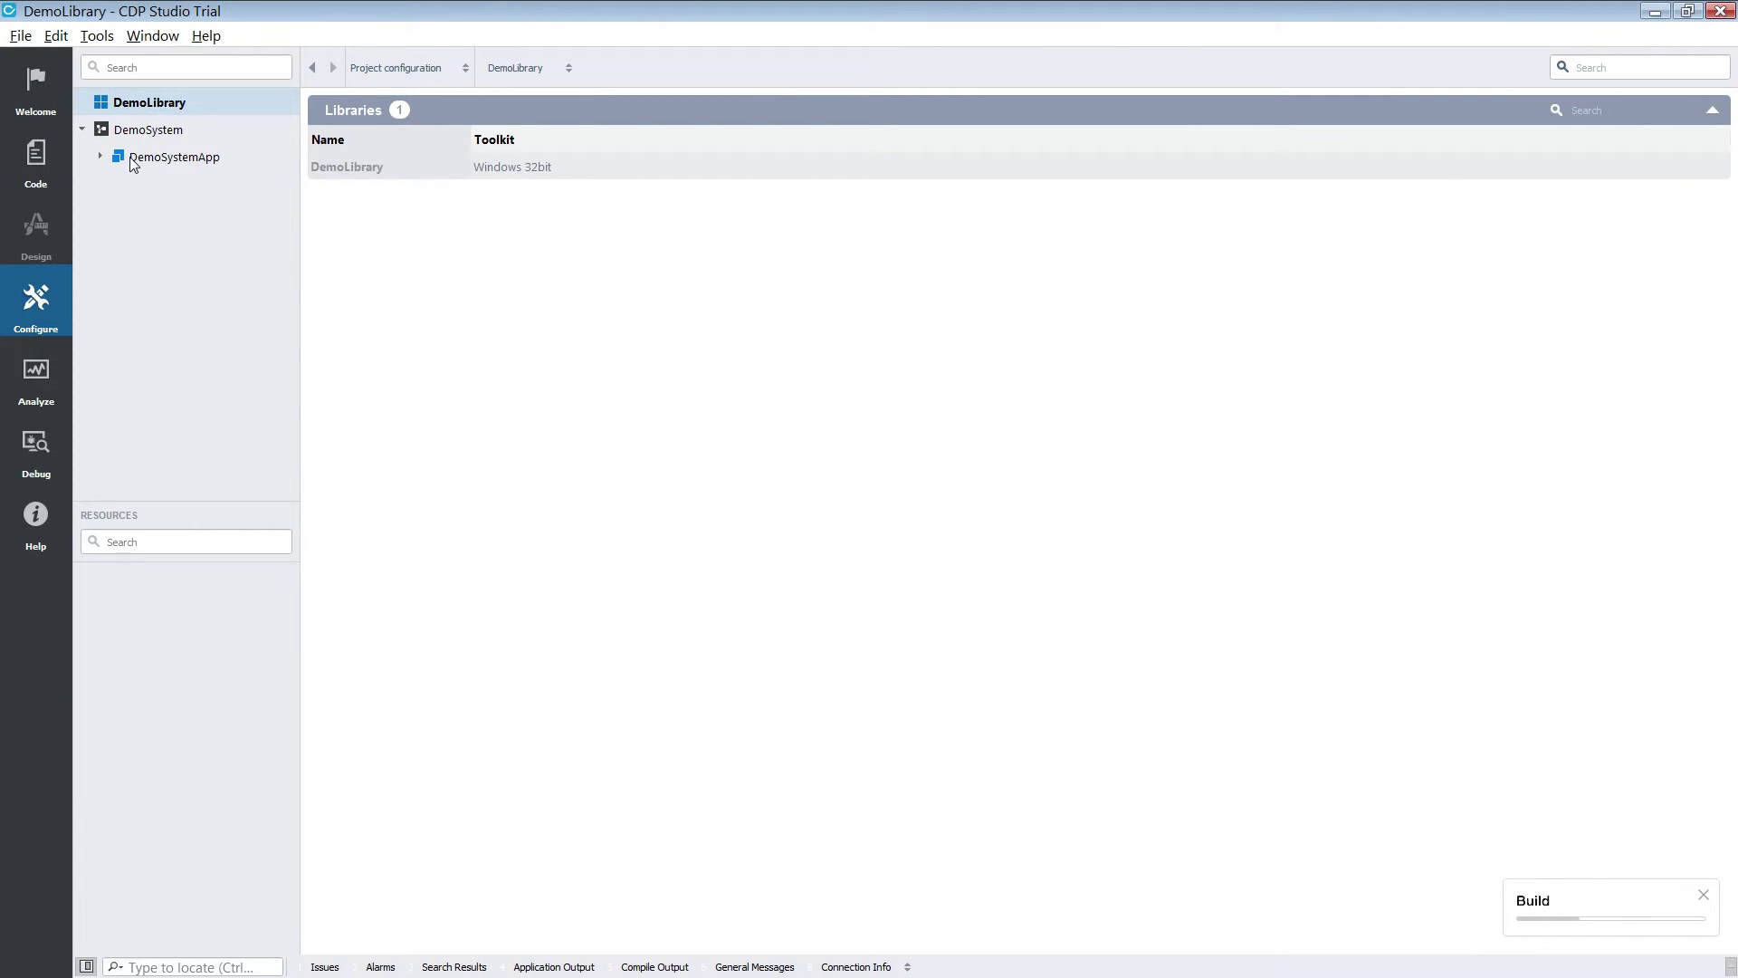
{"action": "left_click", "coordinate": [173, 157]}
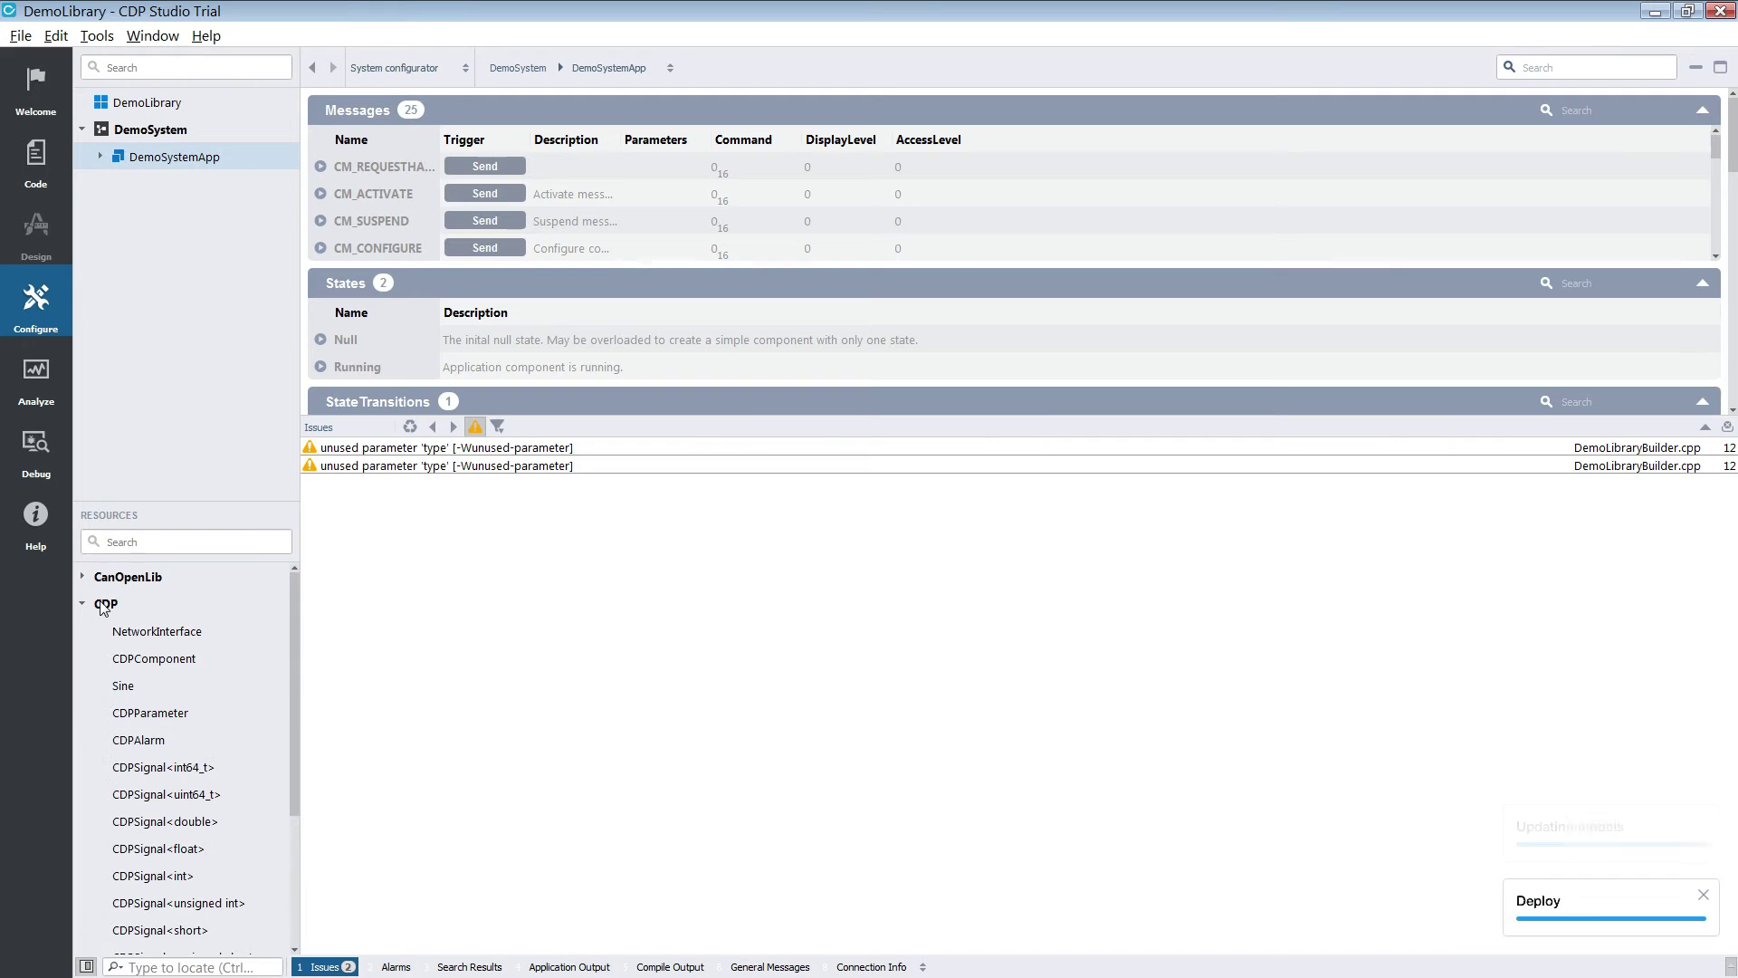
{"action": "right_click", "coordinate": [122, 688]}
{"action": "left_click", "coordinate": [204, 693]}
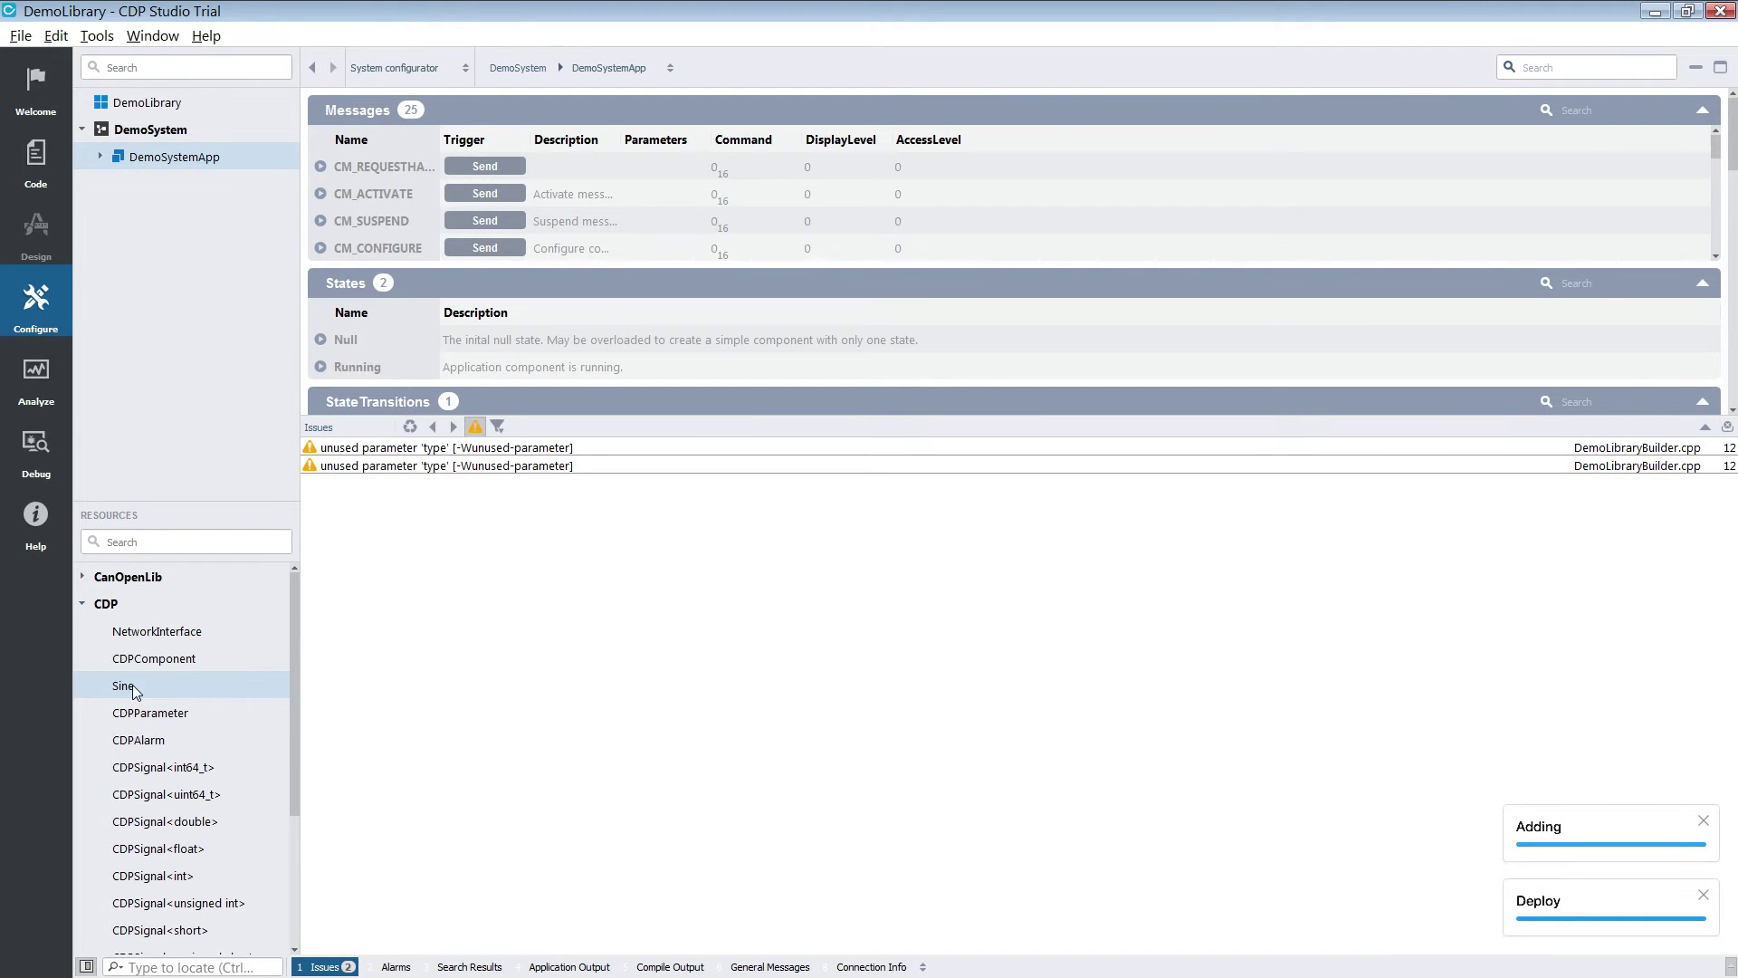
{"action": "left_click", "coordinate": [98, 157]}
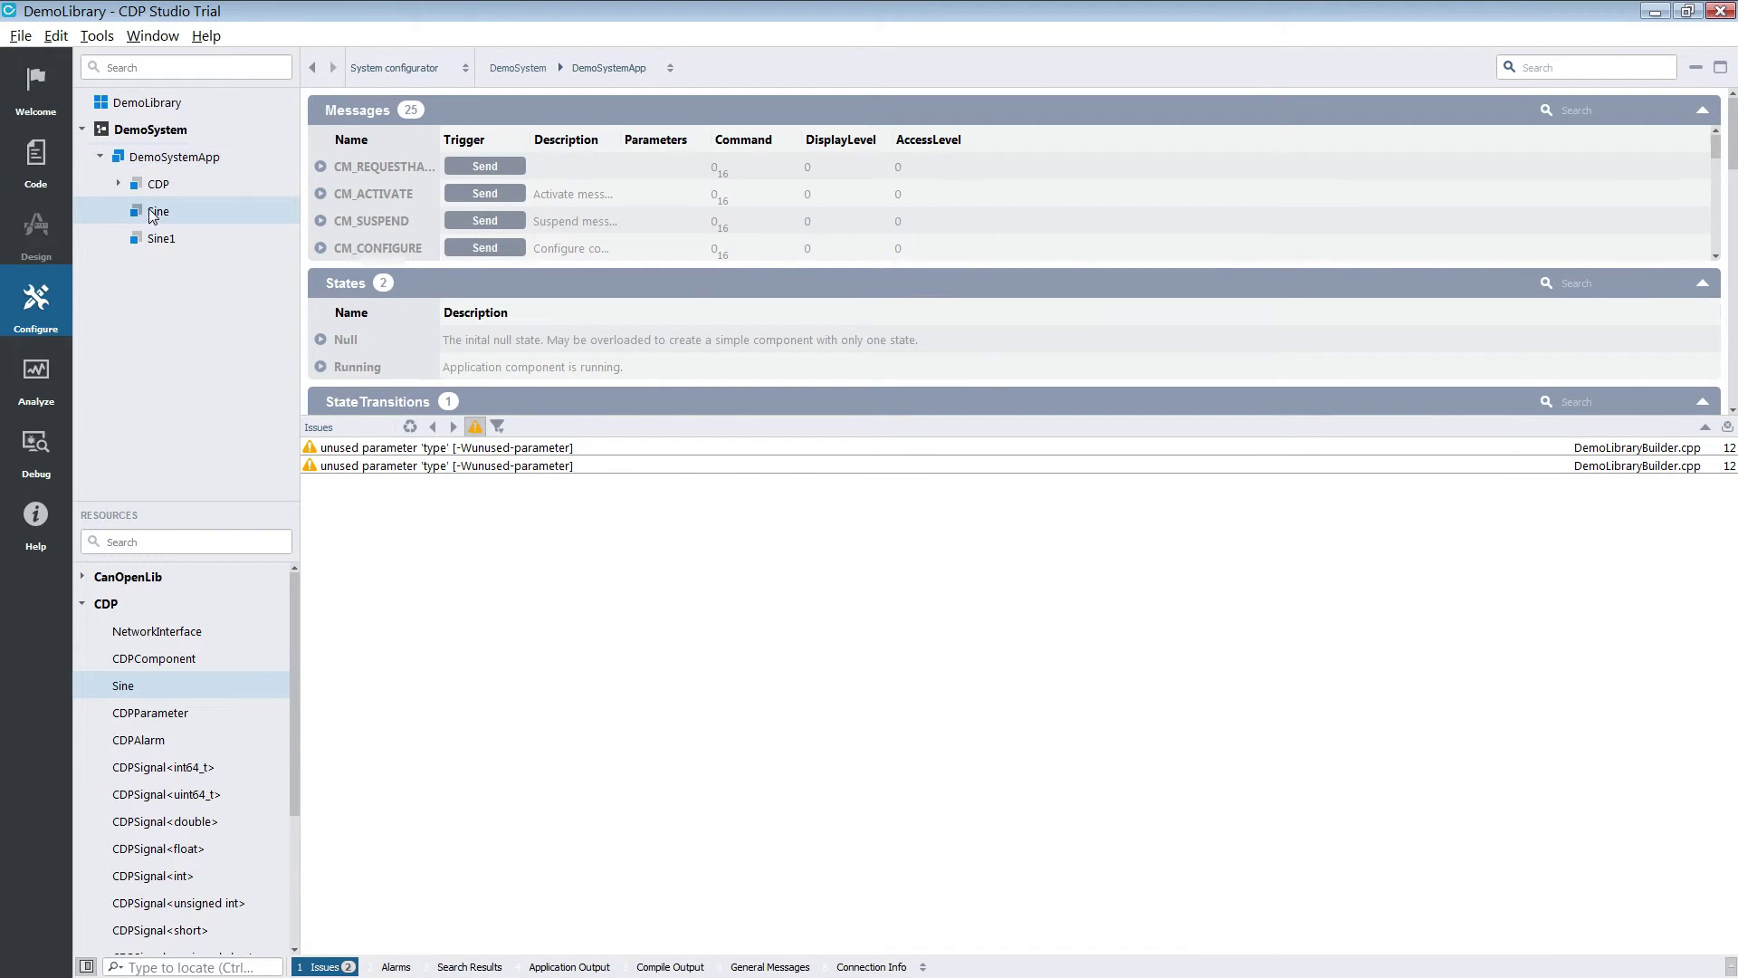
{"action": "left_click", "coordinate": [161, 240]}
{"action": "left_click", "coordinate": [159, 212]}
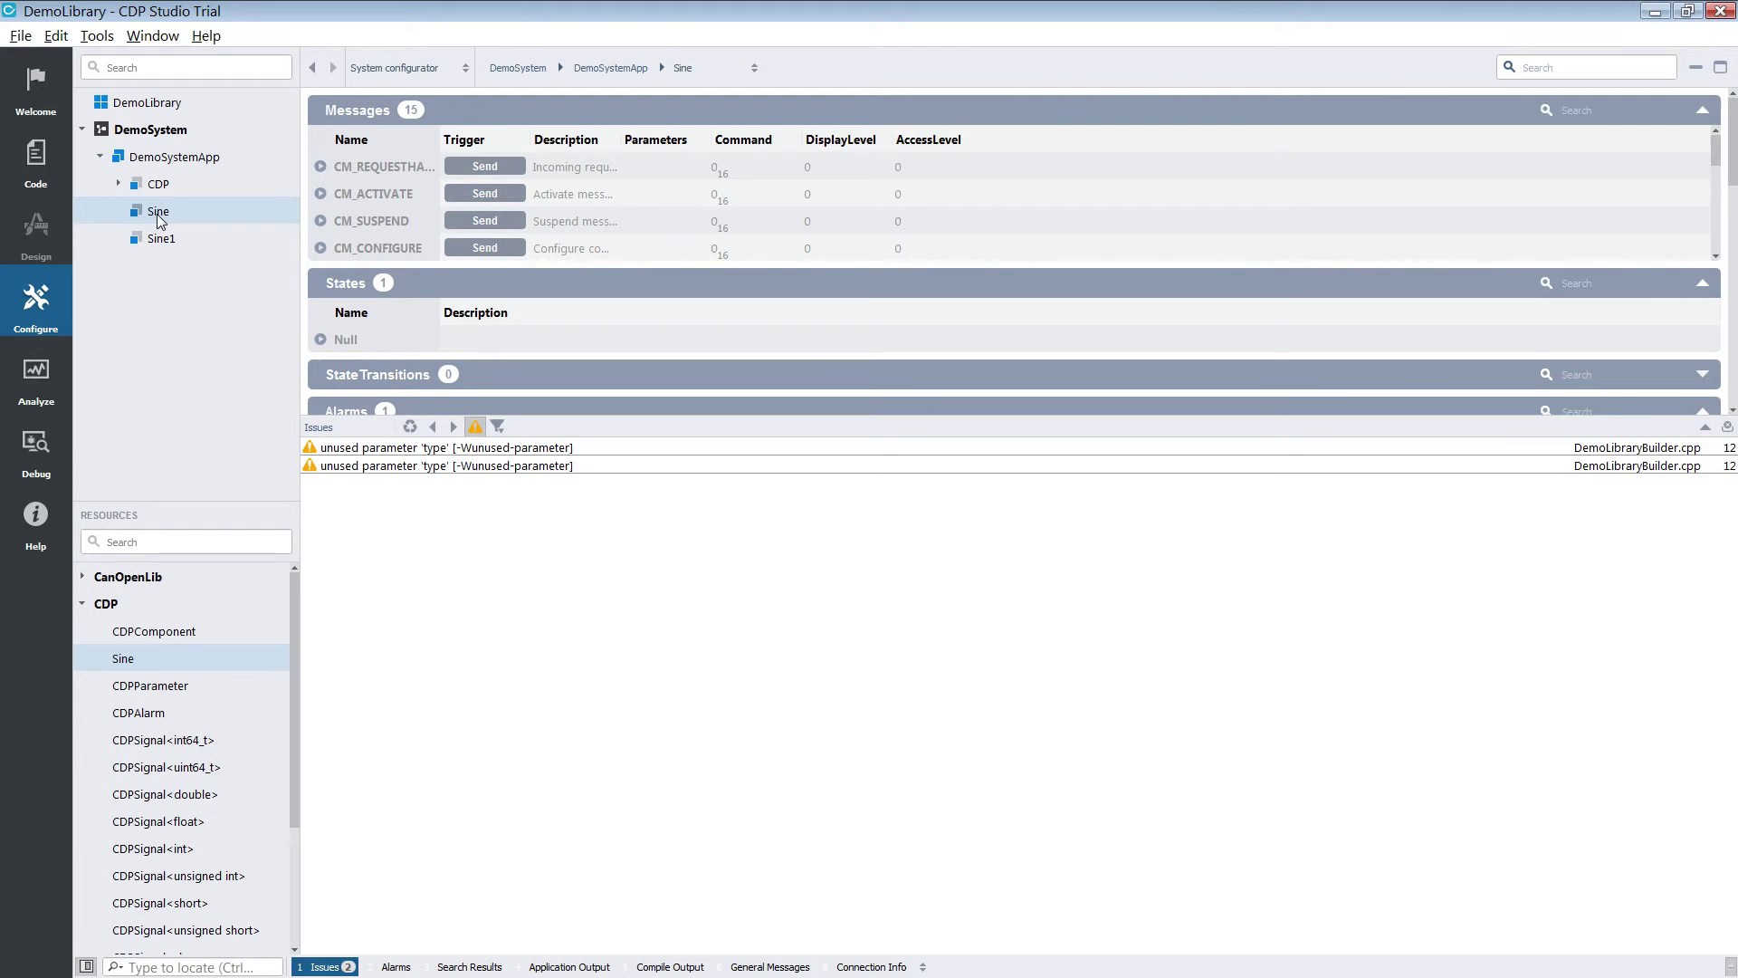
- Add a Rectify<double> operator named Rectify to Sine's Output signal, then deploy DemoSystem
{"action": "left_click", "coordinate": [326, 966]}
{"action": "double_click", "coordinate": [322, 678]}
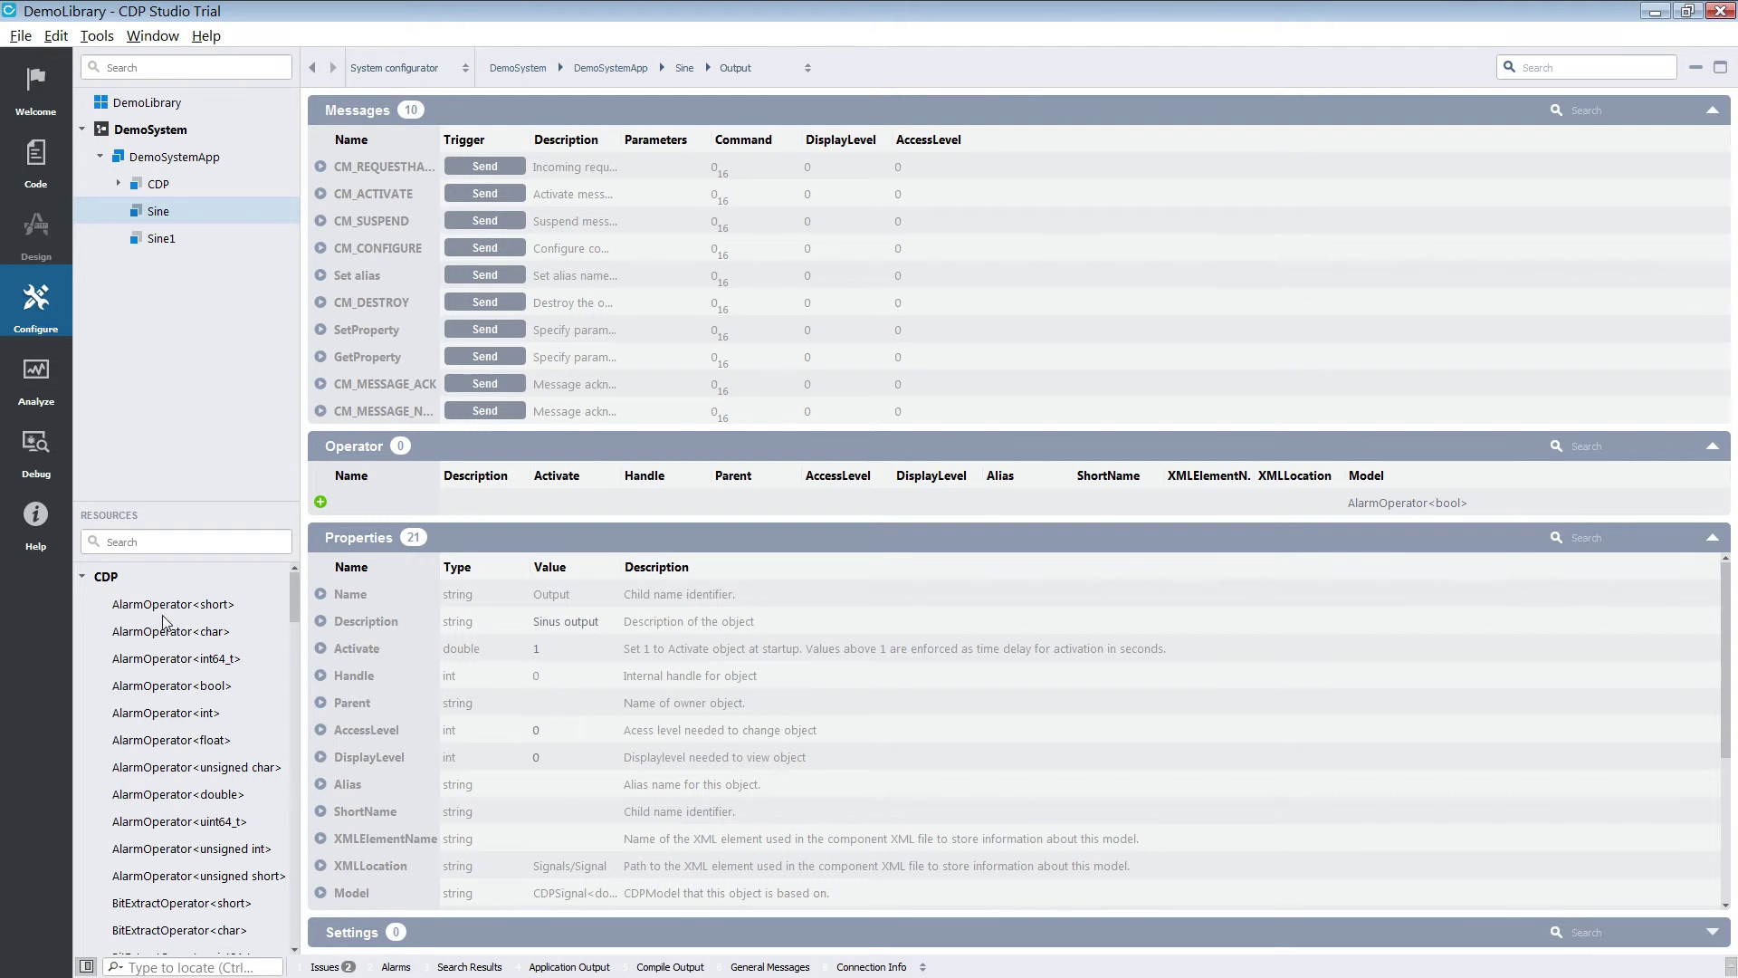
{"action": "left_click", "coordinate": [83, 576]}
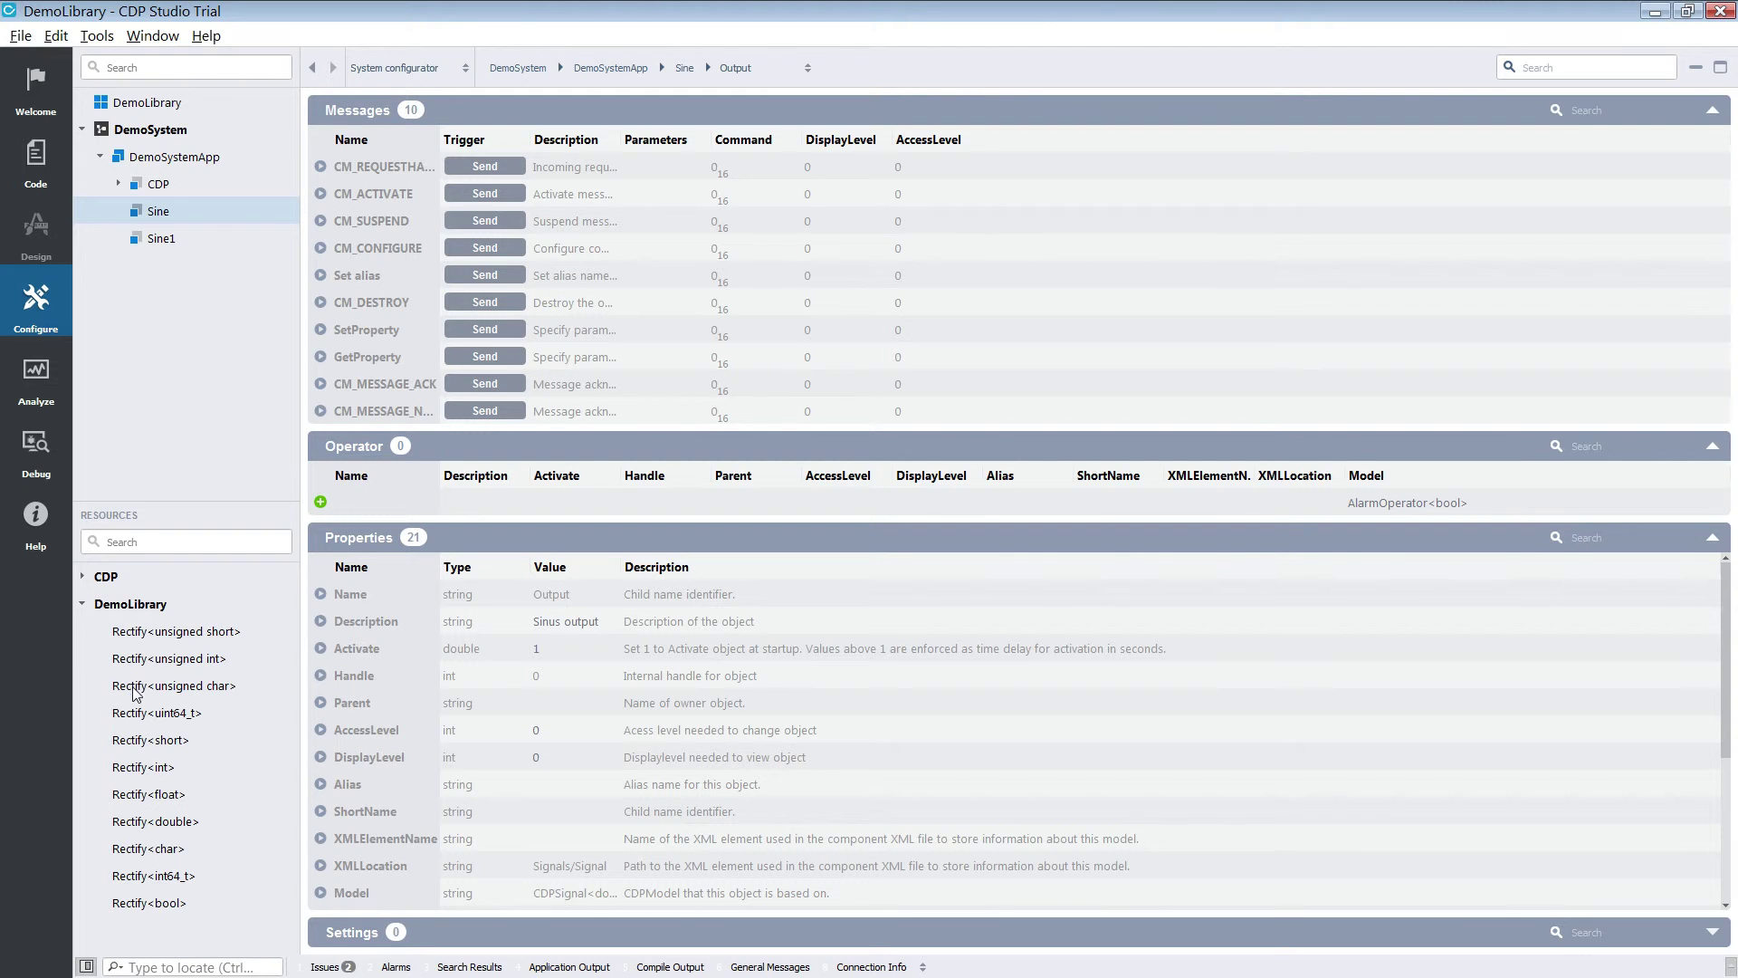
{"action": "right_click", "coordinate": [142, 822]}
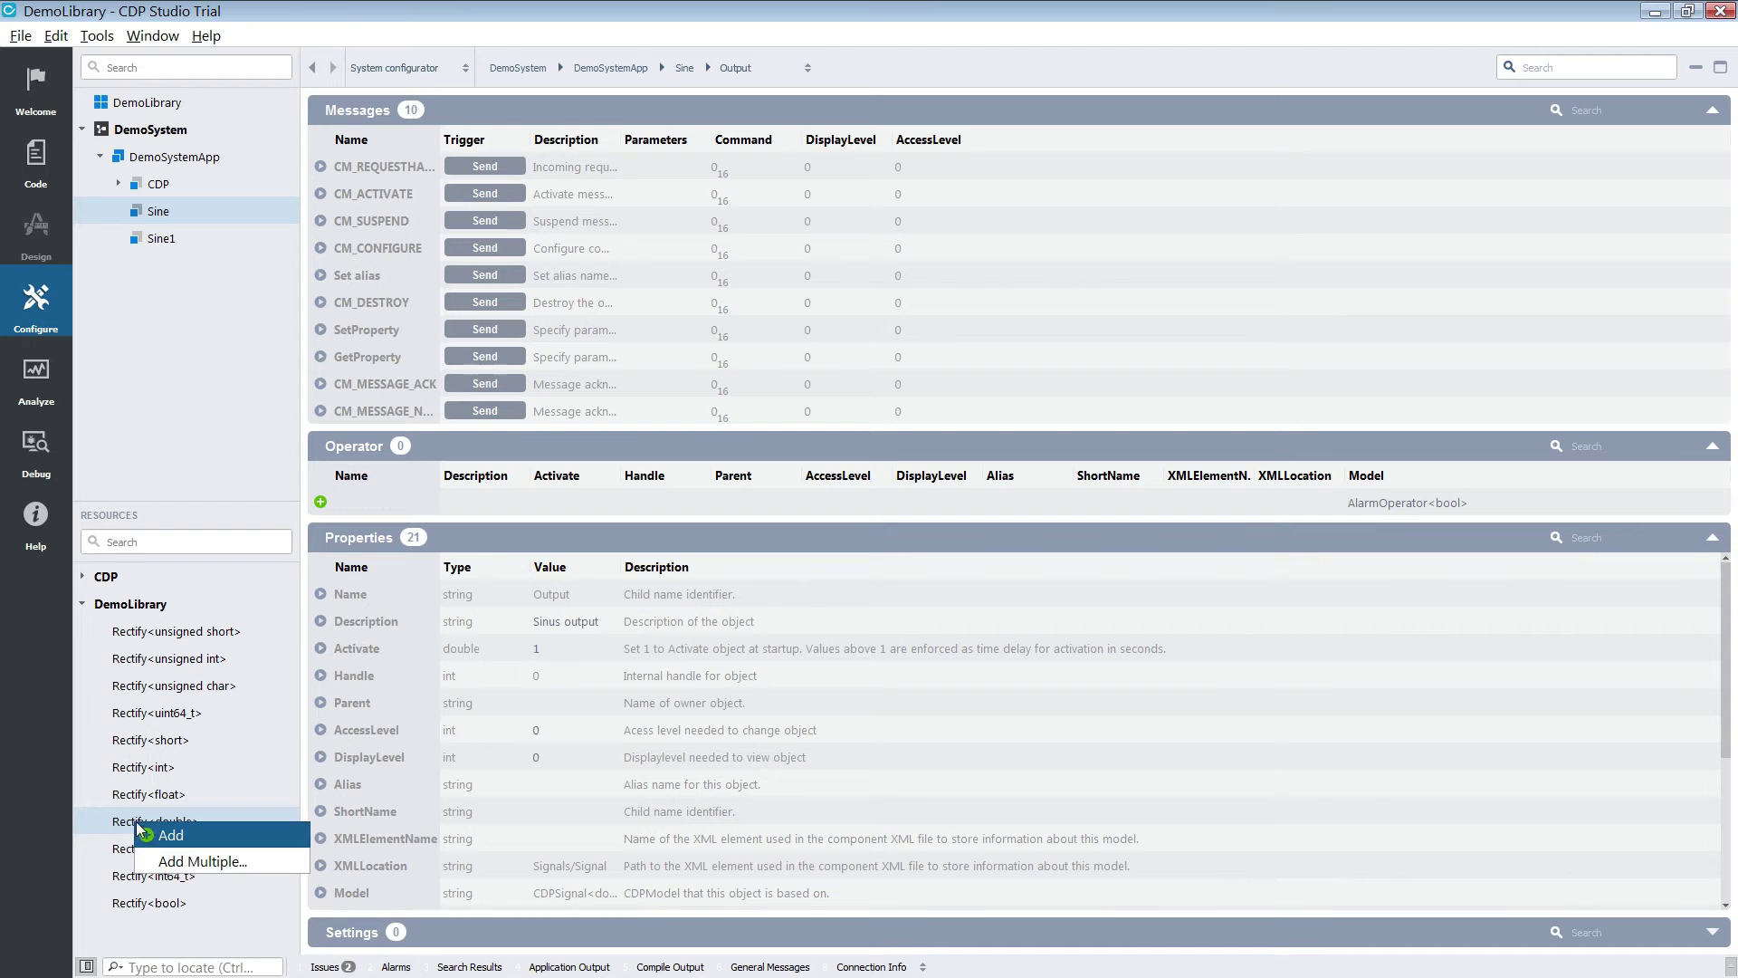
{"action": "left_click", "coordinate": [169, 836]}
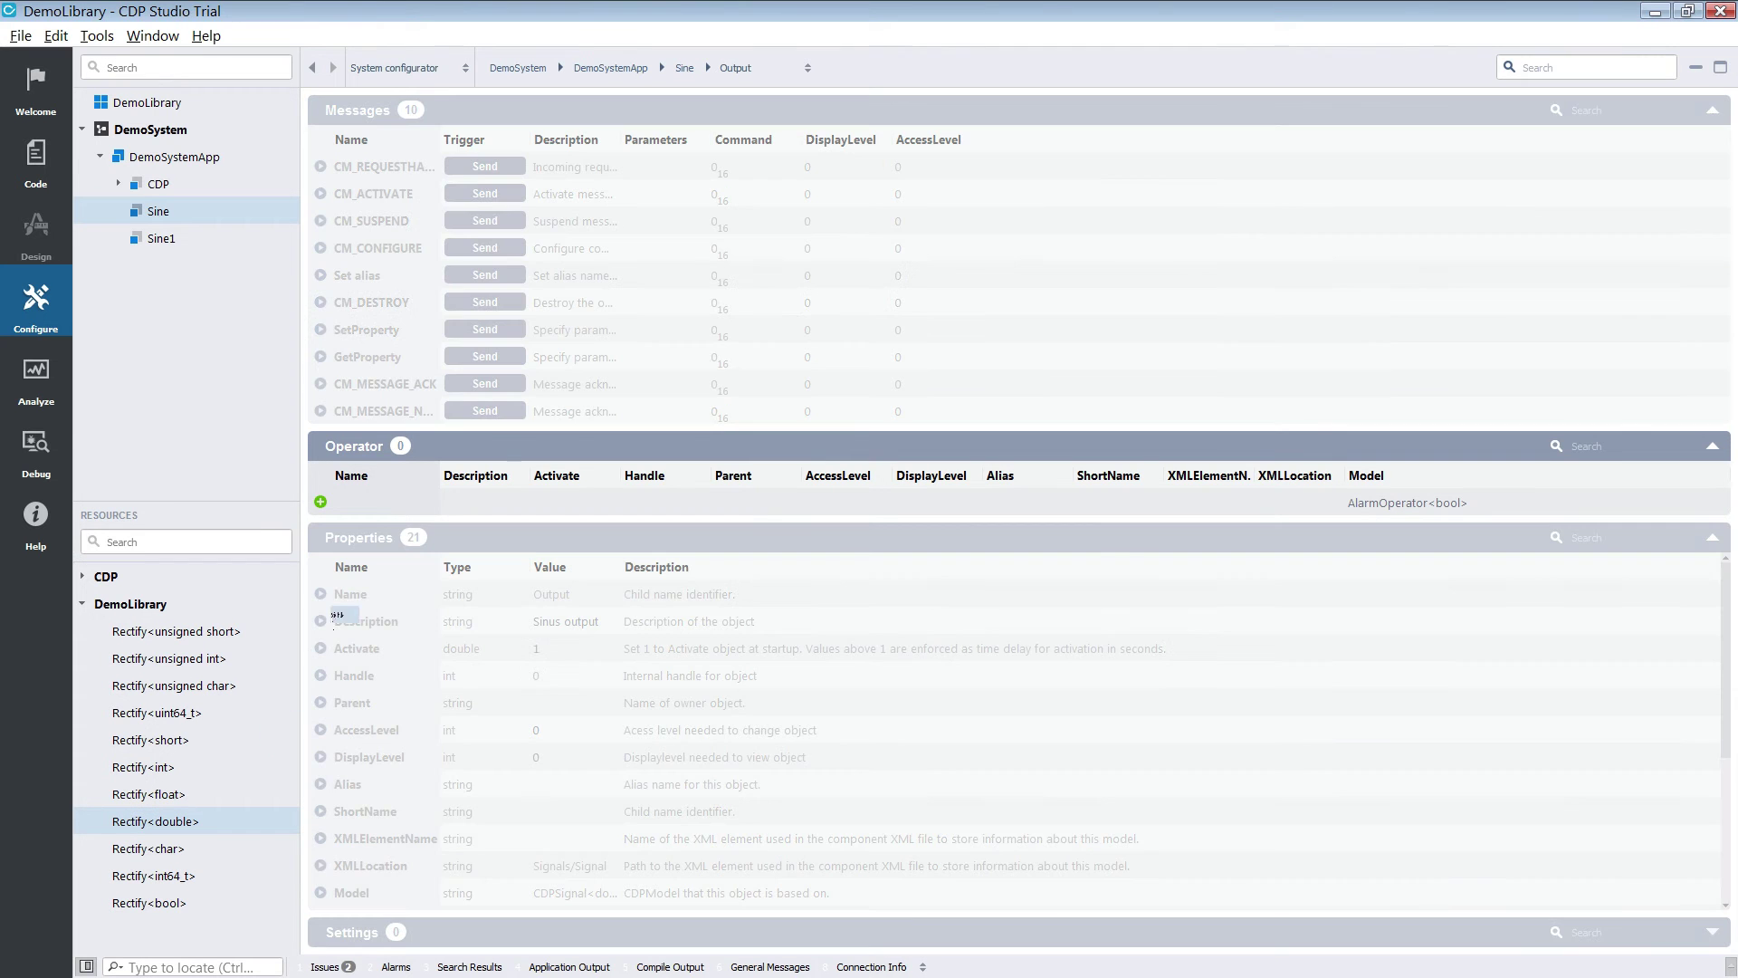
{"action": "key", "text": "Return"}
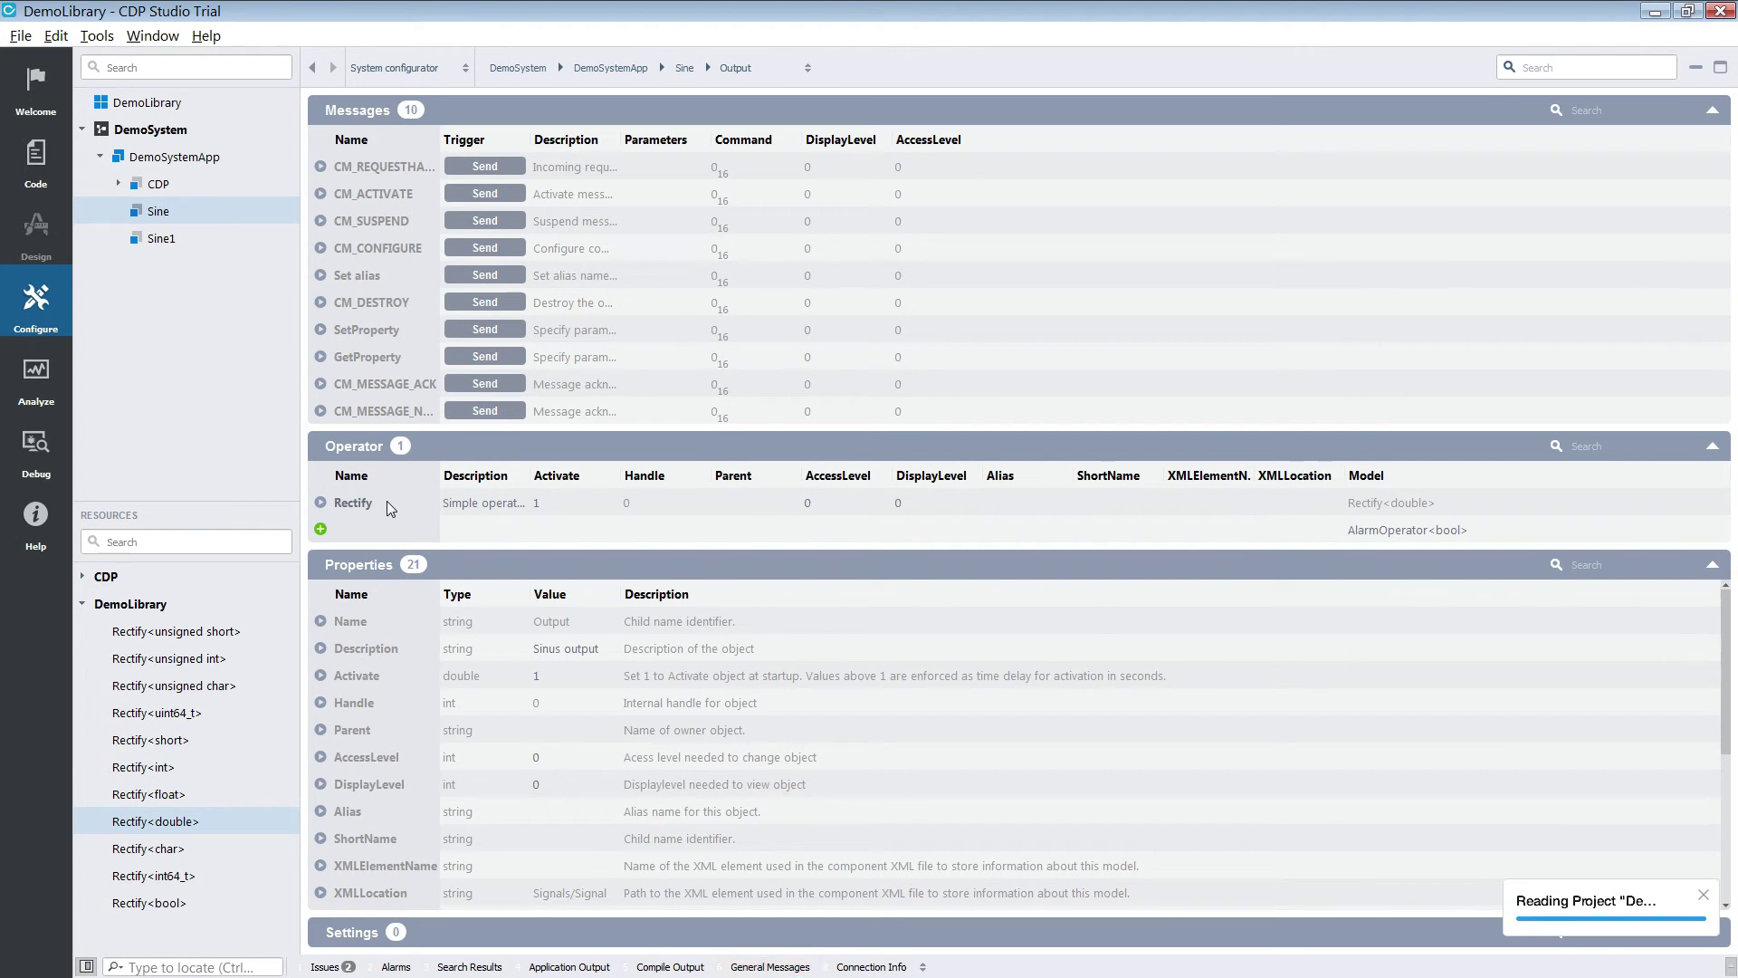
{"action": "right_click", "coordinate": [163, 159]}
{"action": "left_click", "coordinate": [177, 138]}
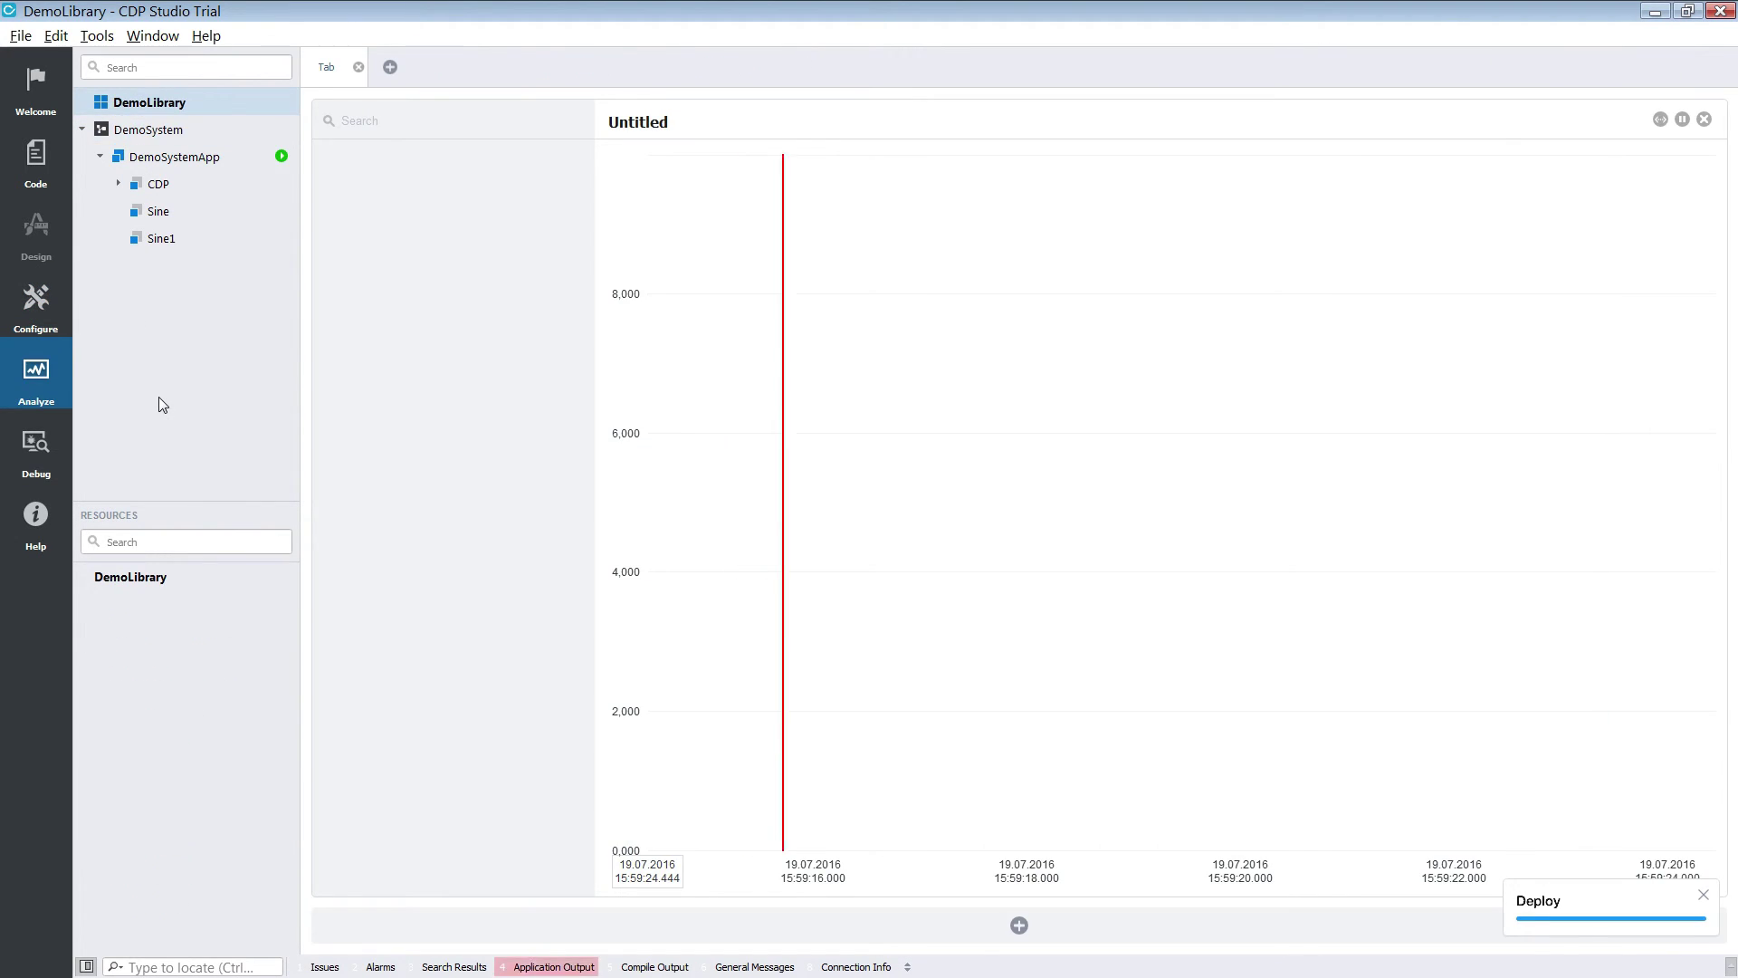
- Connect to the running DemoSystem and plot Sine's CDPSignal<double> Output in the first graph
{"action": "left_click", "coordinate": [159, 211]}
{"action": "right_click", "coordinate": [149, 129]}
{"action": "left_click", "coordinate": [191, 206]}
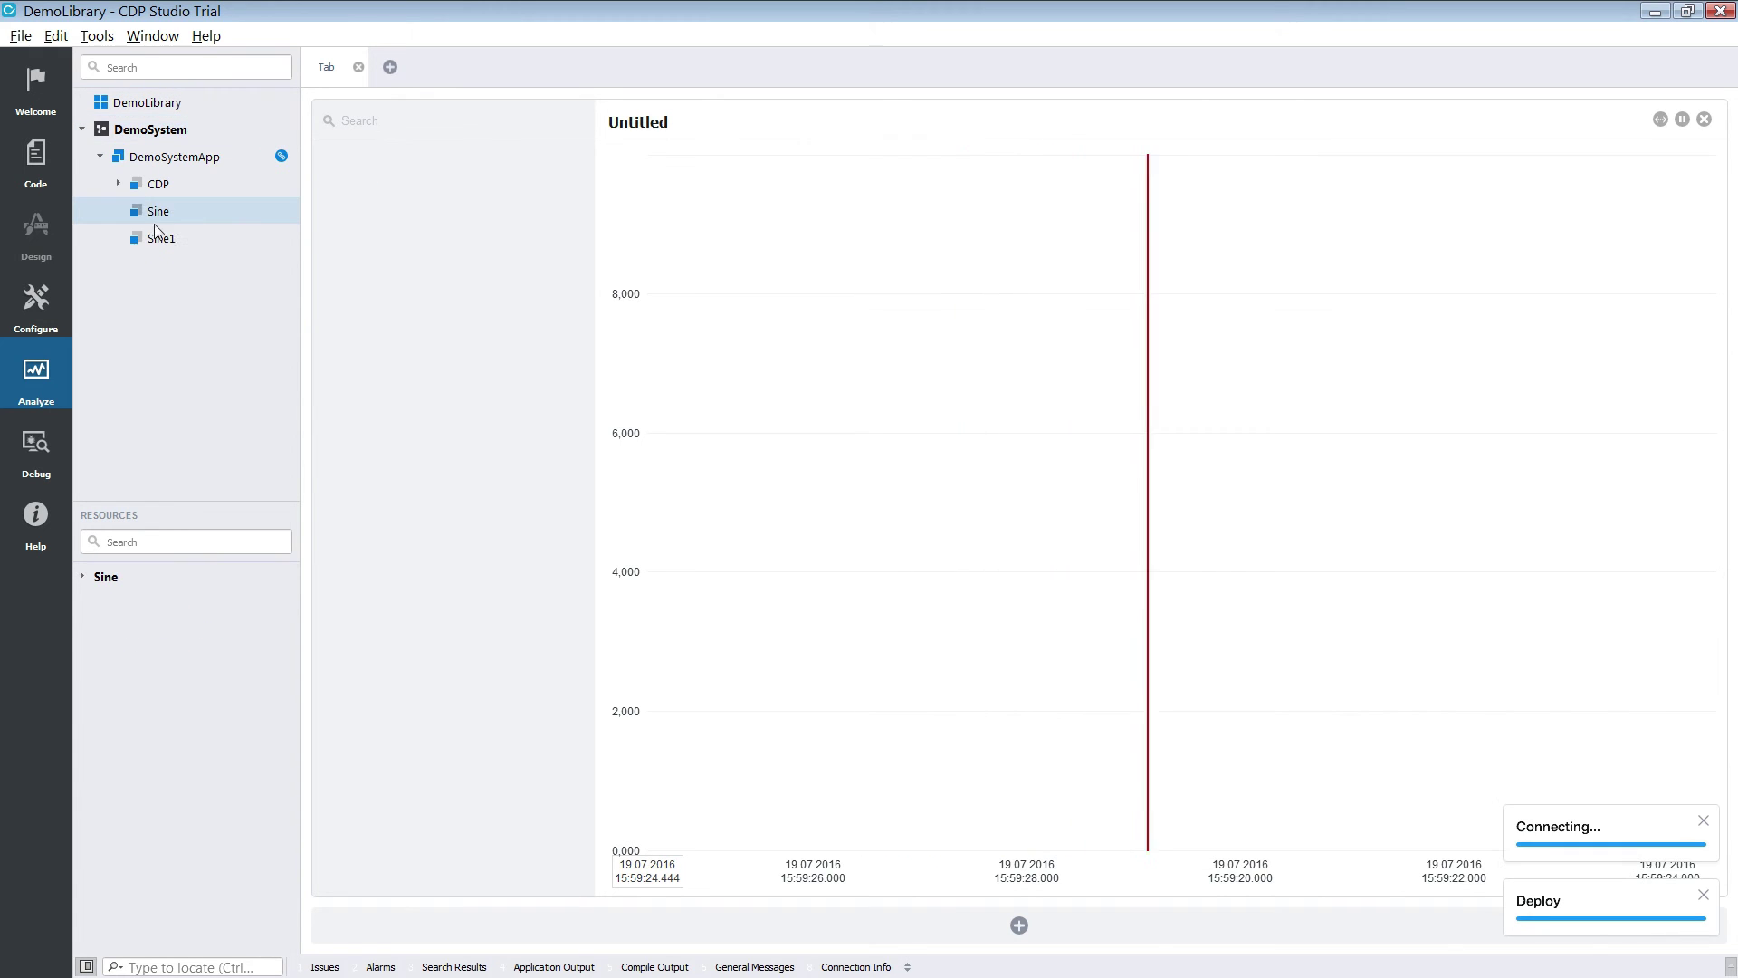
{"action": "left_click", "coordinate": [83, 576]}
{"action": "left_click", "coordinate": [99, 658]}
{"action": "mouse_move", "coordinate": [163, 766]}
{"action": "left_mouse_down"}
{"action": "mouse_move", "coordinate": [387, 491]}
{"action": "mouse_move", "coordinate": [448, 340]}
{"action": "left_mouse_up"}
- Plot Sine1's Output in a second graph and autoscale both plots
{"action": "left_click", "coordinate": [1018, 924]}
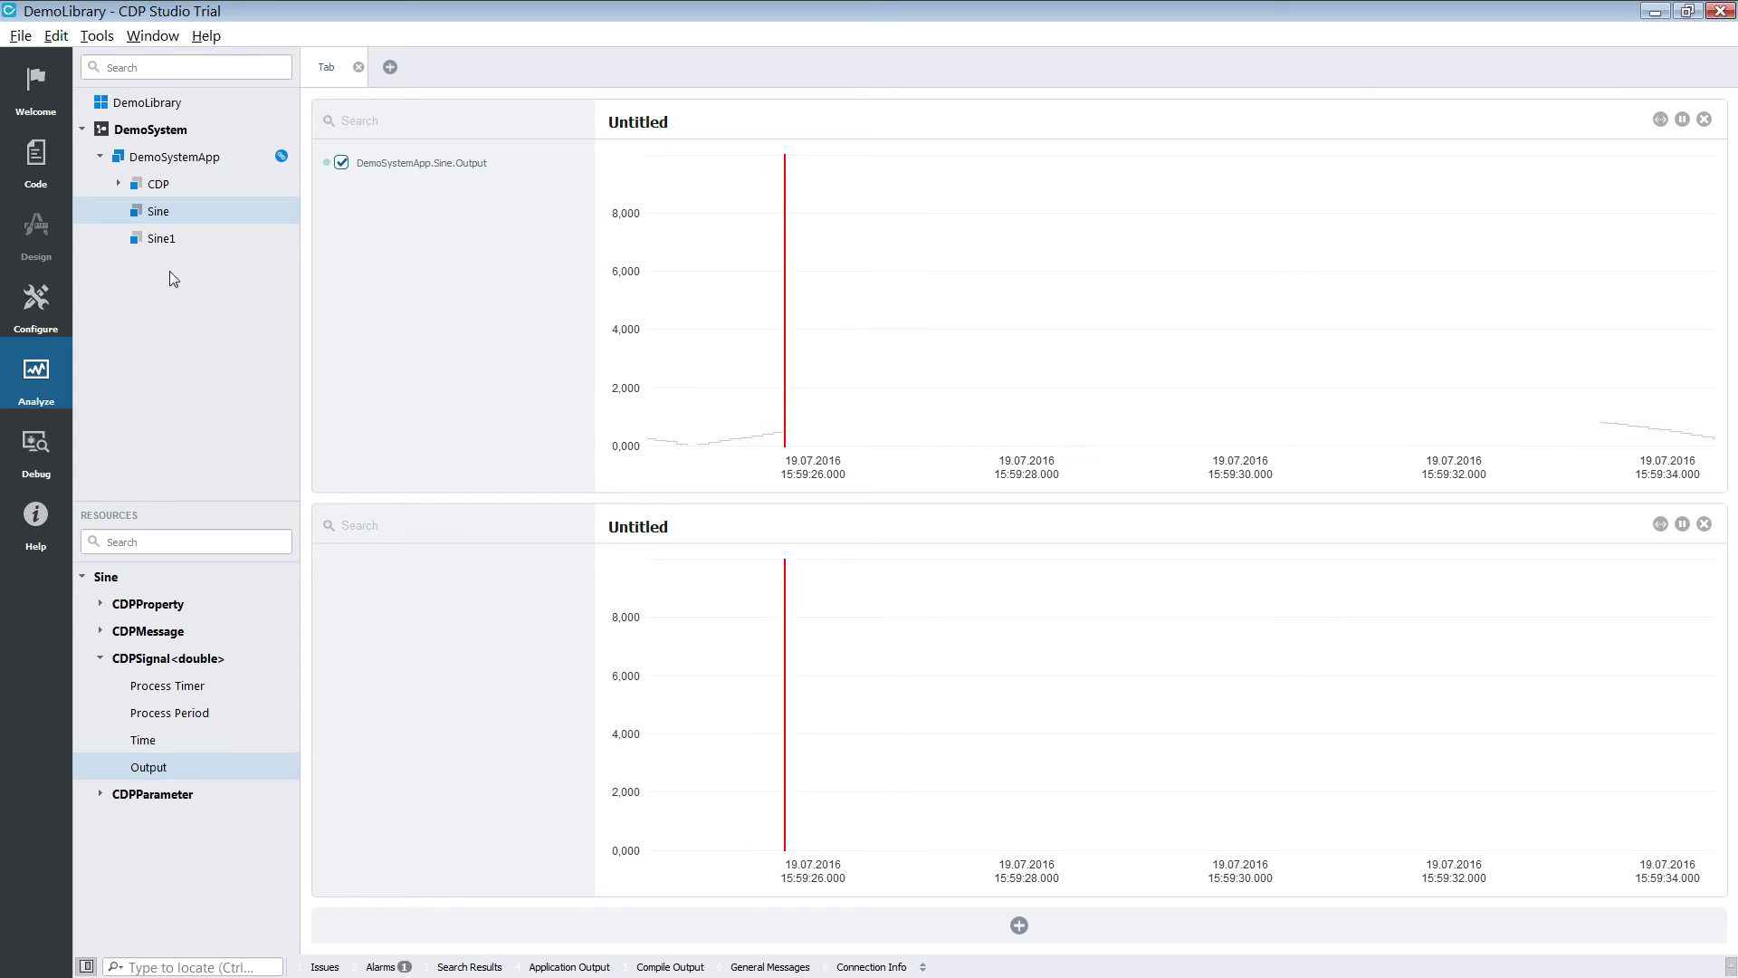
{"action": "left_click", "coordinate": [160, 238]}
{"action": "left_click", "coordinate": [100, 657]}
{"action": "left_click_drag", "start_coordinate": [147, 766], "coordinate": [679, 761]}
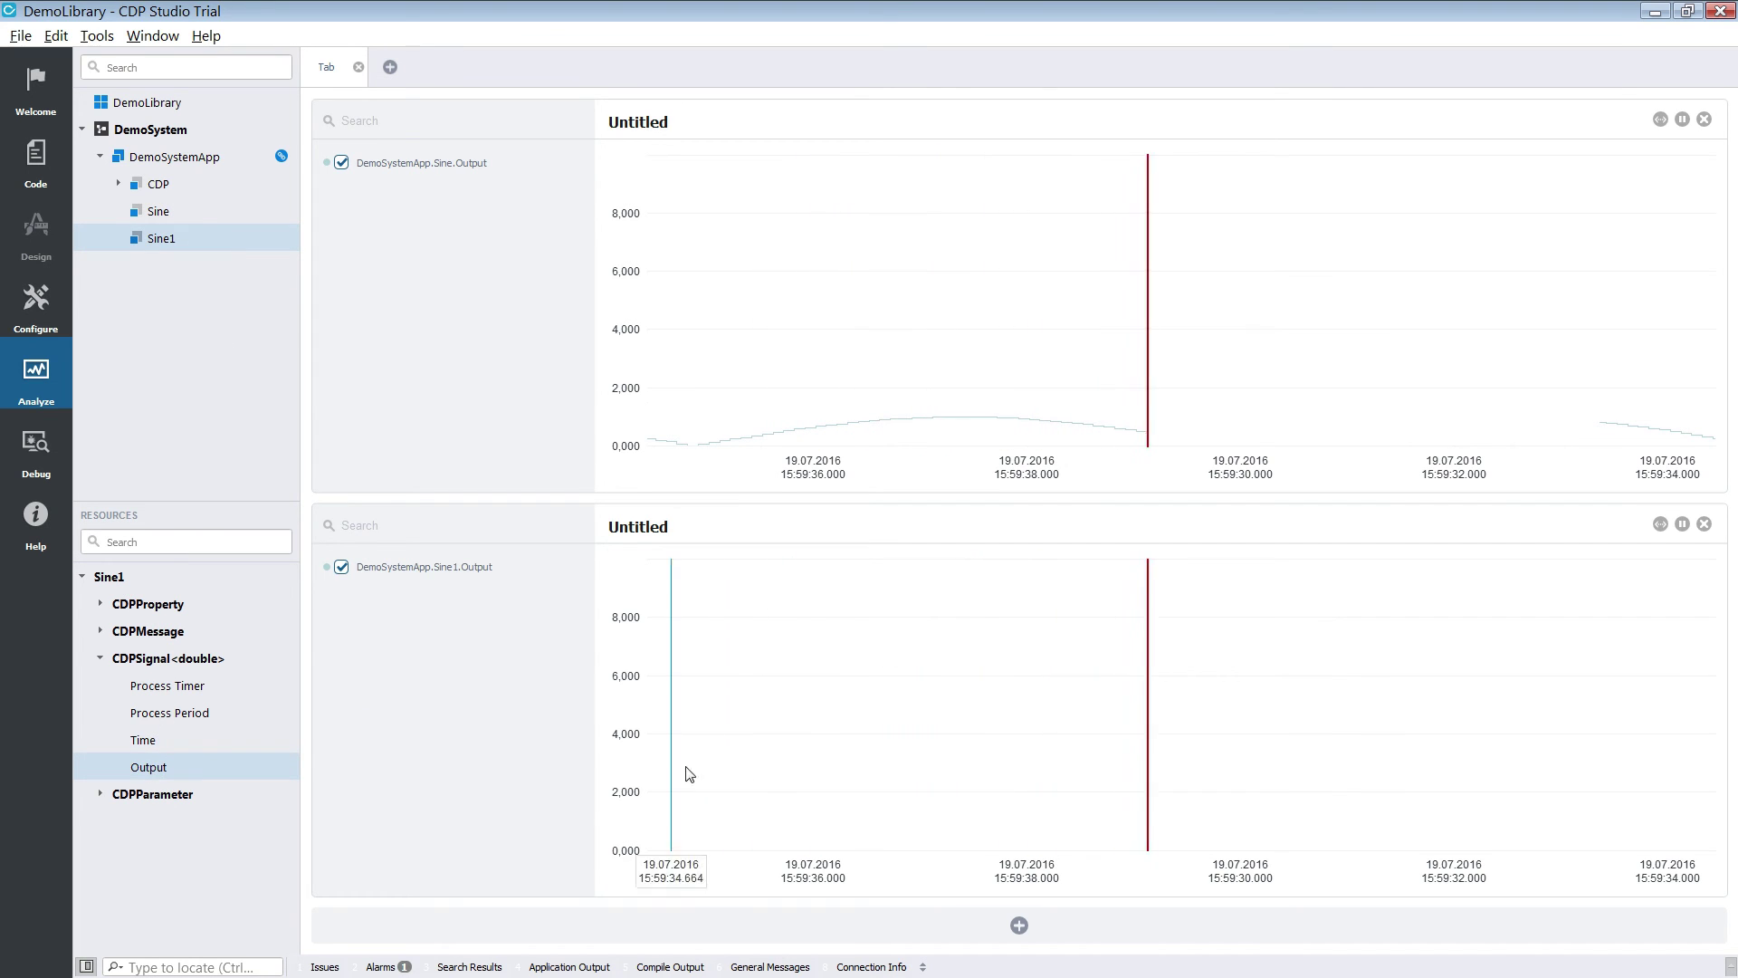
{"action": "left_click", "coordinate": [1660, 120]}
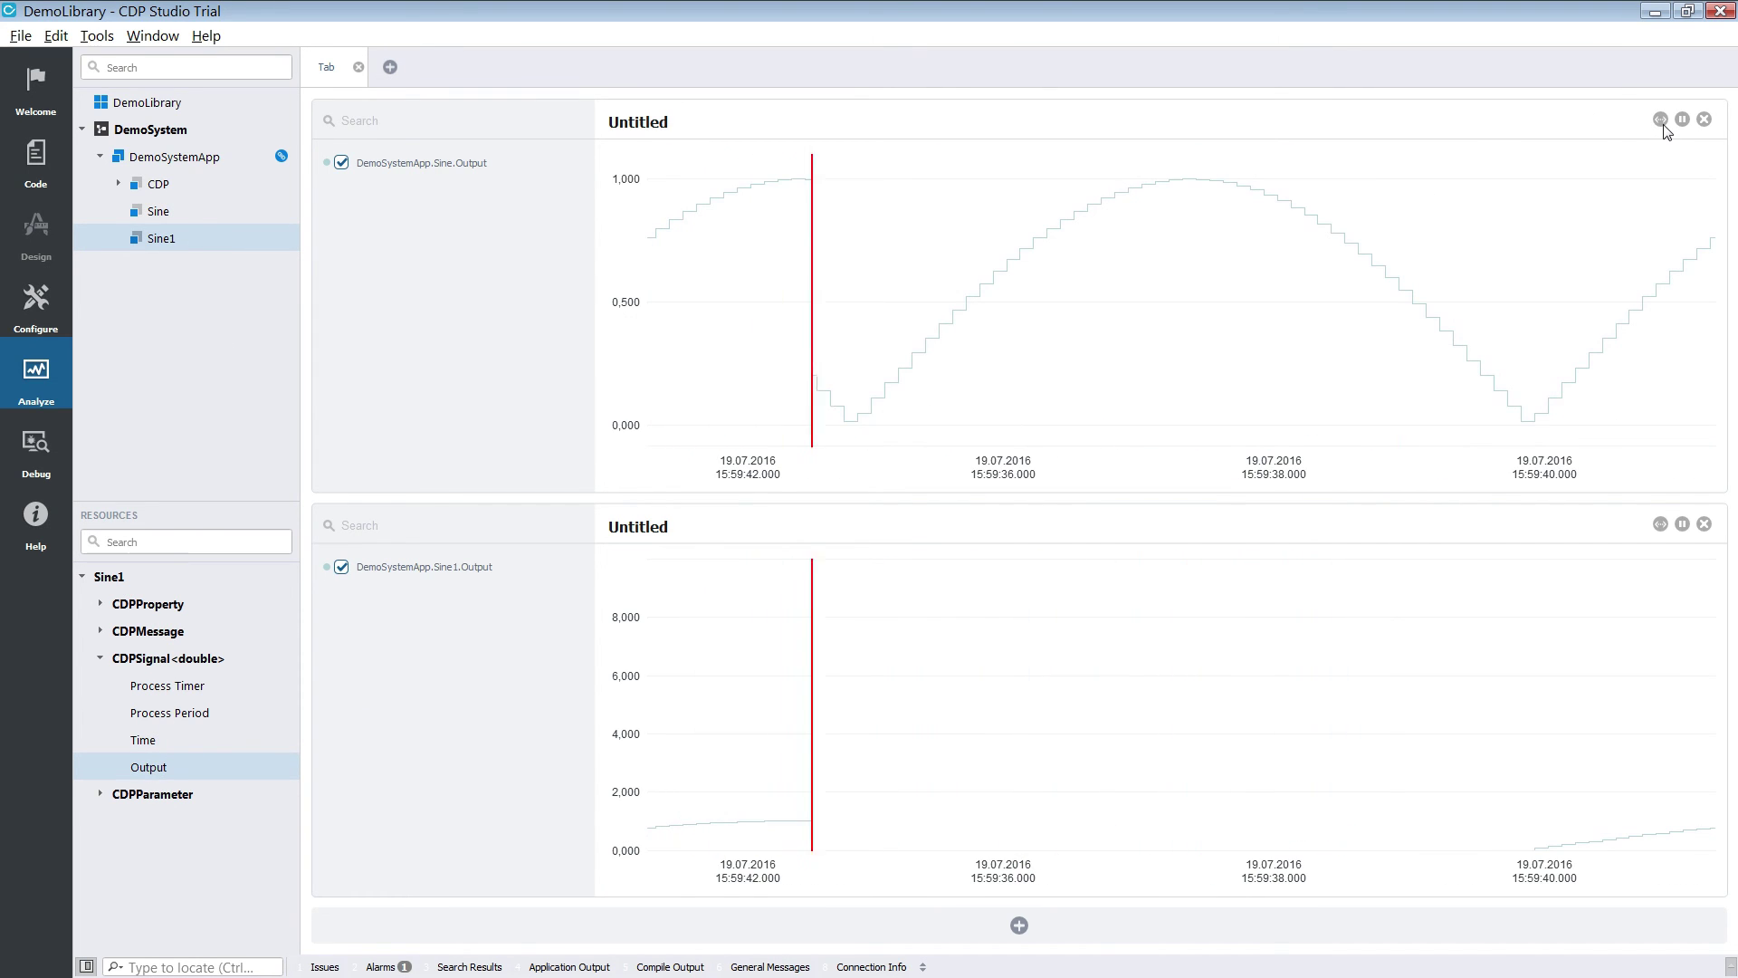
{"action": "left_click", "coordinate": [1659, 524]}
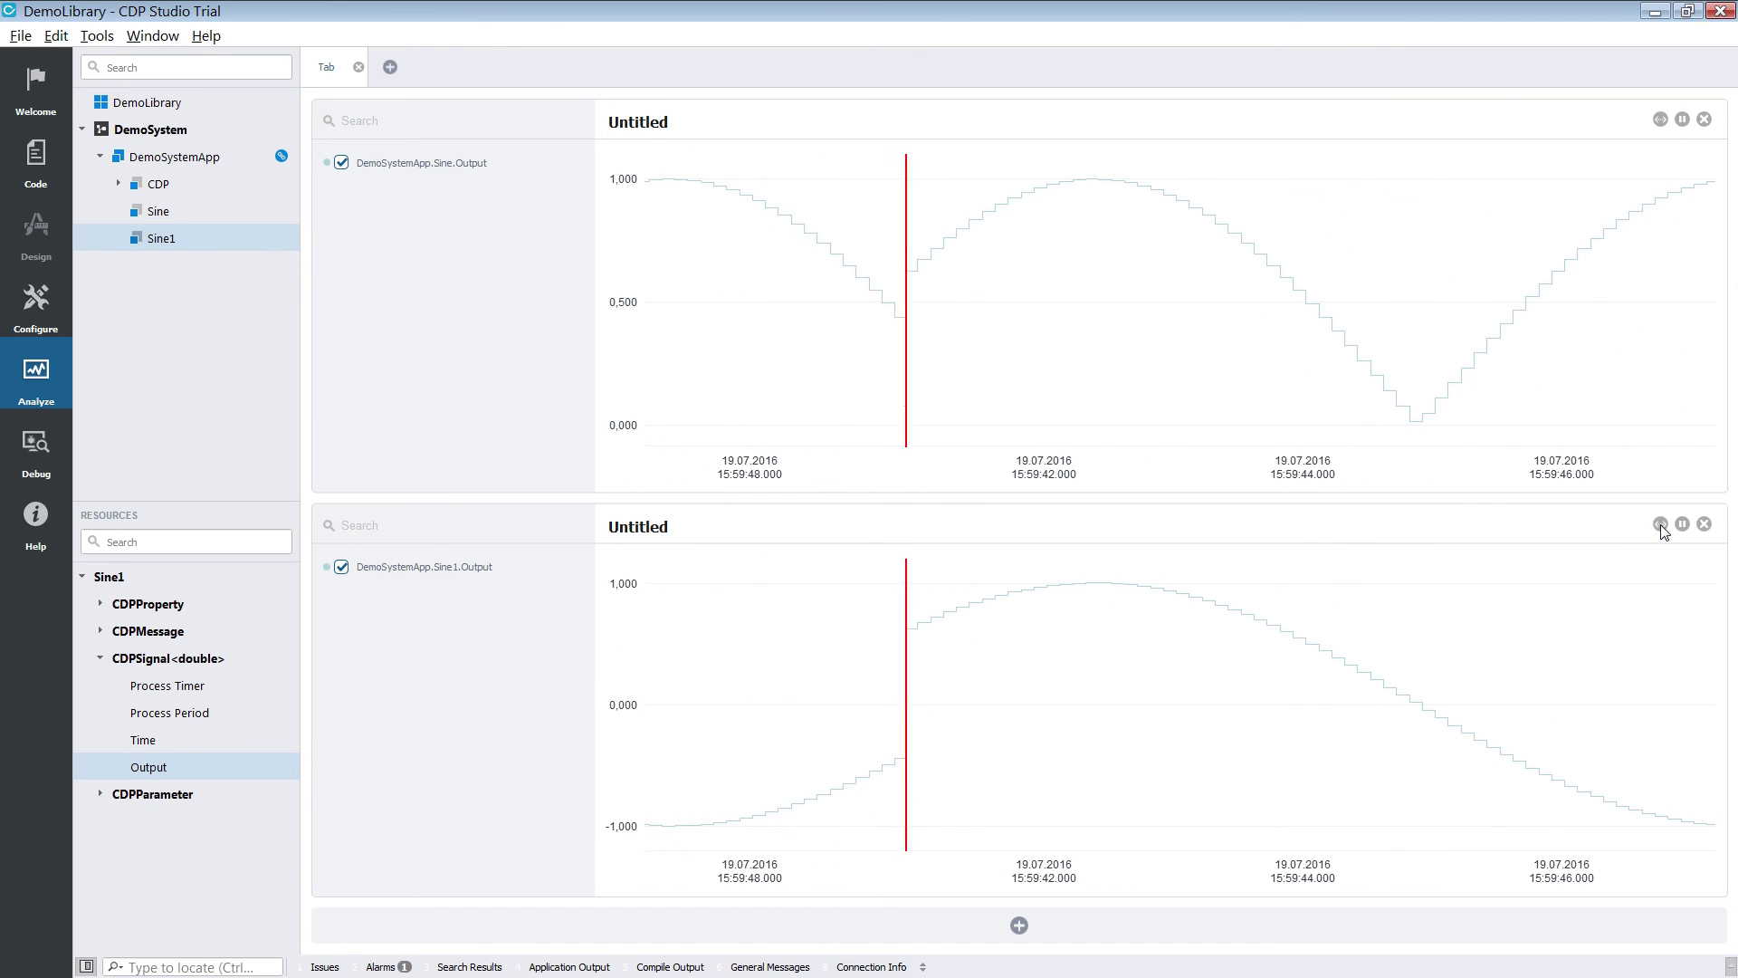